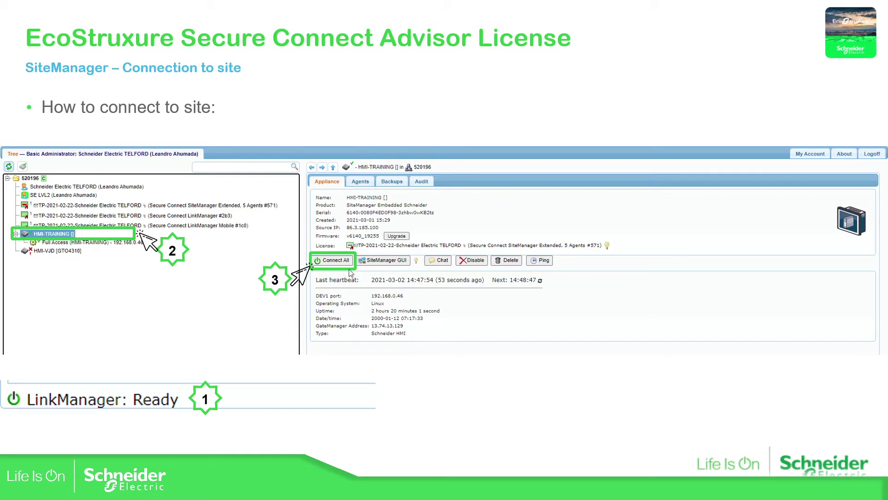
Stop the running ping in the Command Prompt and restart the continuous ping to 192.168.0.46
{"action": "left_click", "coordinate": [577, 326]}
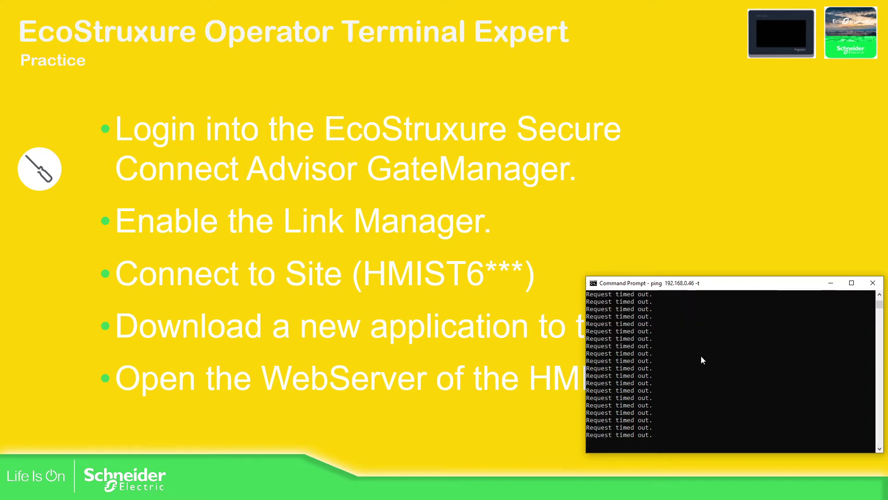
{"action": "key", "text": "ctrl+c"}
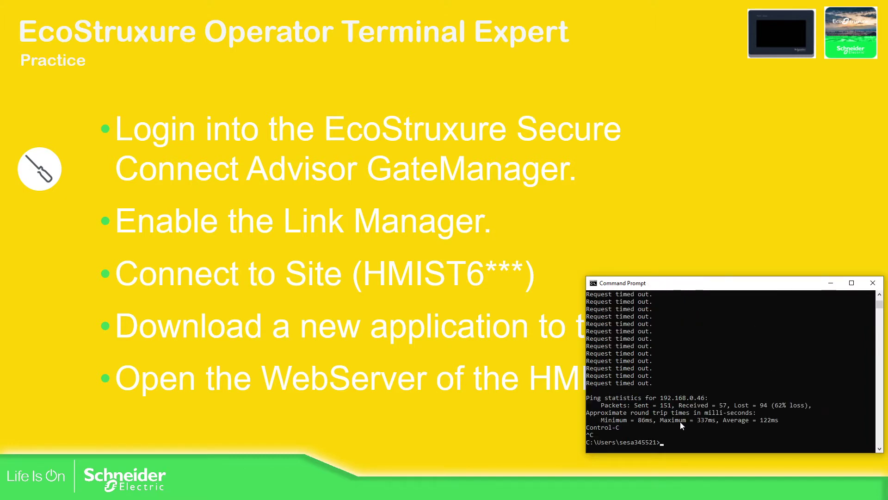
{"action": "key", "text": "Up"}
{"action": "key", "text": "Return"}
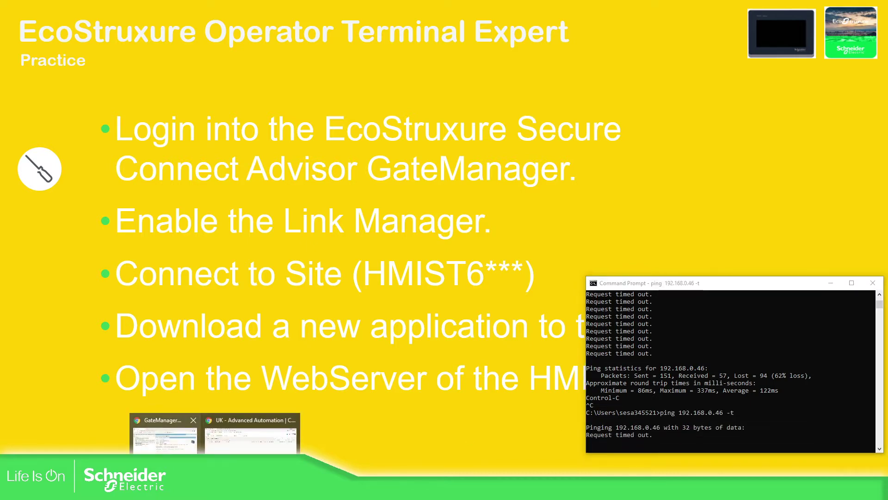
Switch to GateManager, refresh the appliance tree, and connect to all agents of the HMI-TRAINING appliance
{"action": "left_click", "coordinate": [159, 432]}
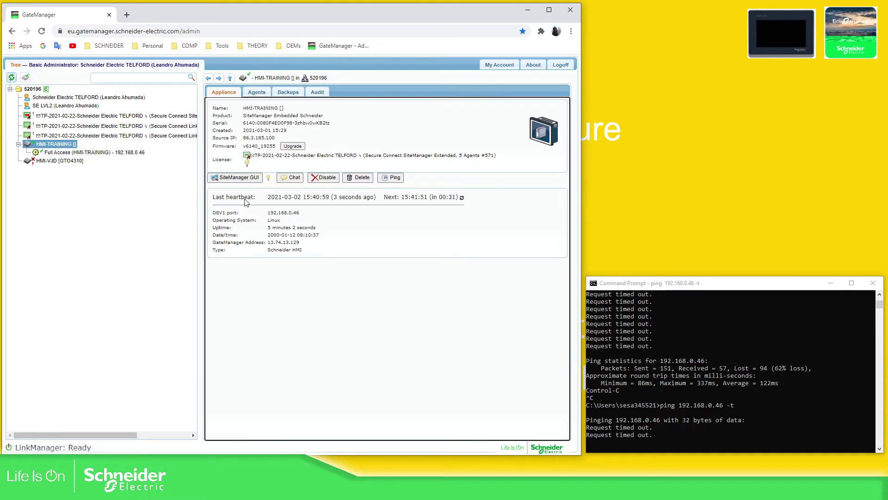
{"action": "left_click", "coordinate": [11, 78]}
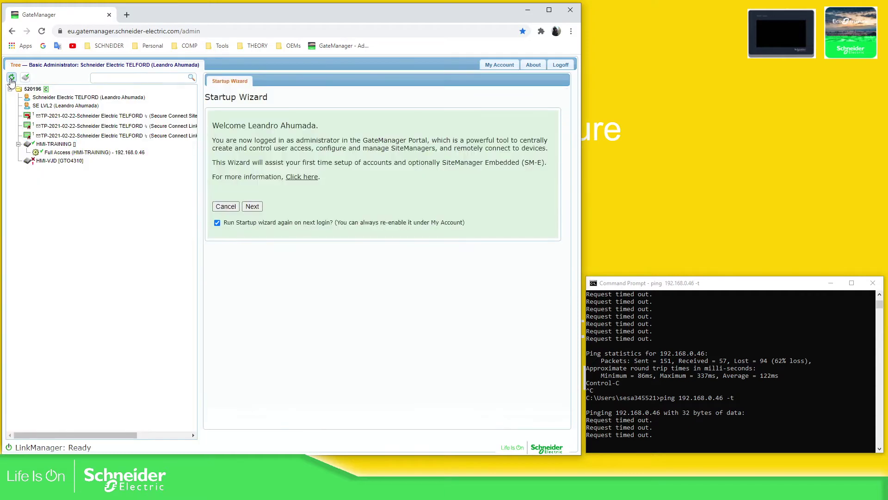
{"action": "left_click", "coordinate": [54, 144]}
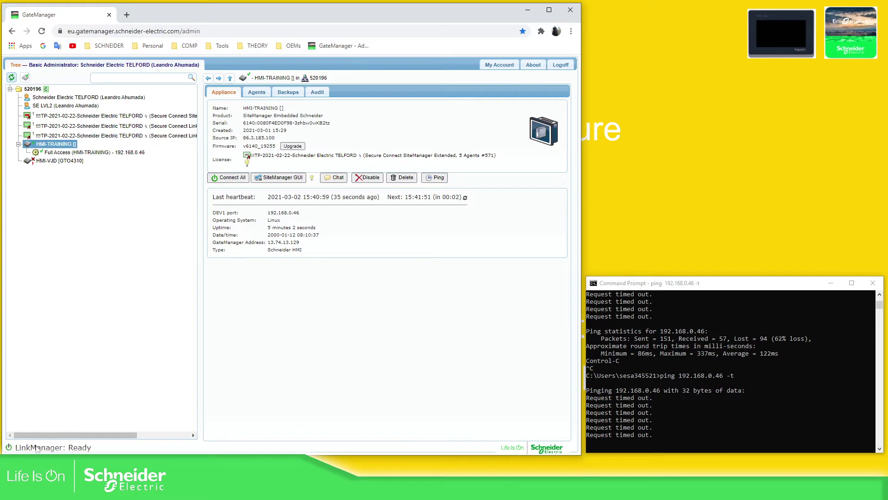
{"action": "left_click", "coordinate": [238, 180]}
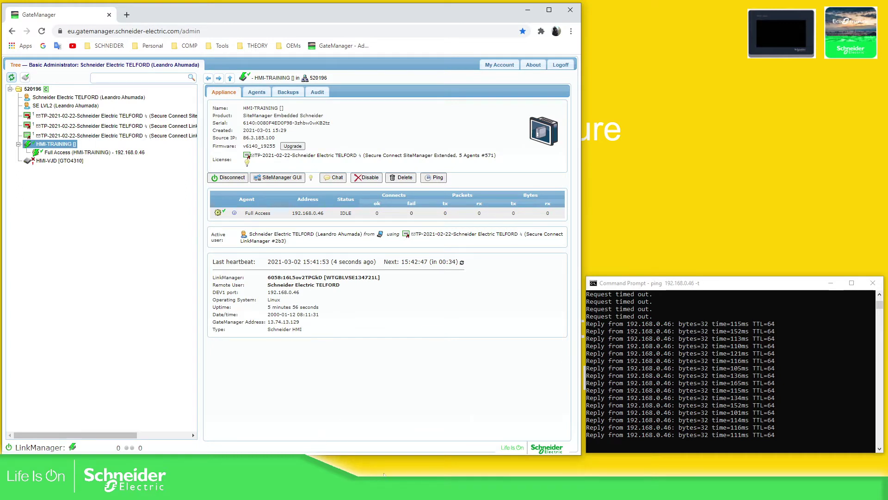
Switch to EcoStruxure Operator Terminal Expert and open the Screen_Grid_Main screen
{"action": "mouse_move", "coordinate": [395, 491]}
{"action": "left_click", "coordinate": [399, 464]}
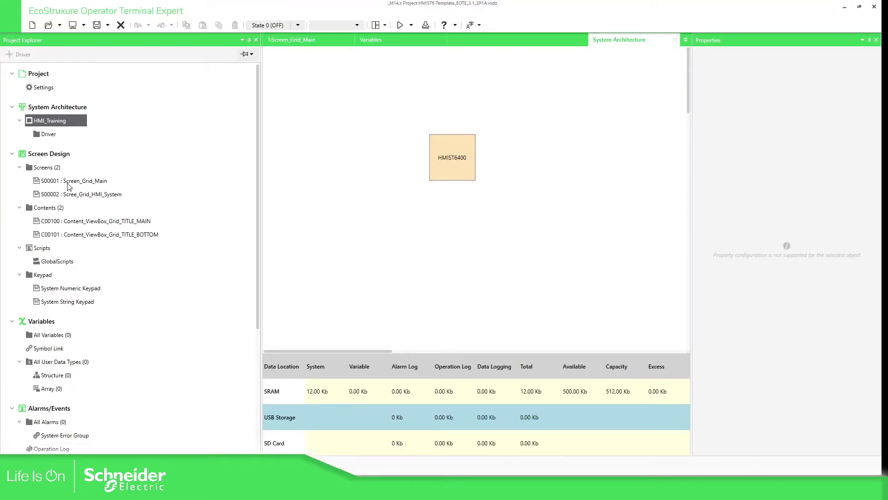
{"action": "left_click", "coordinate": [68, 182]}
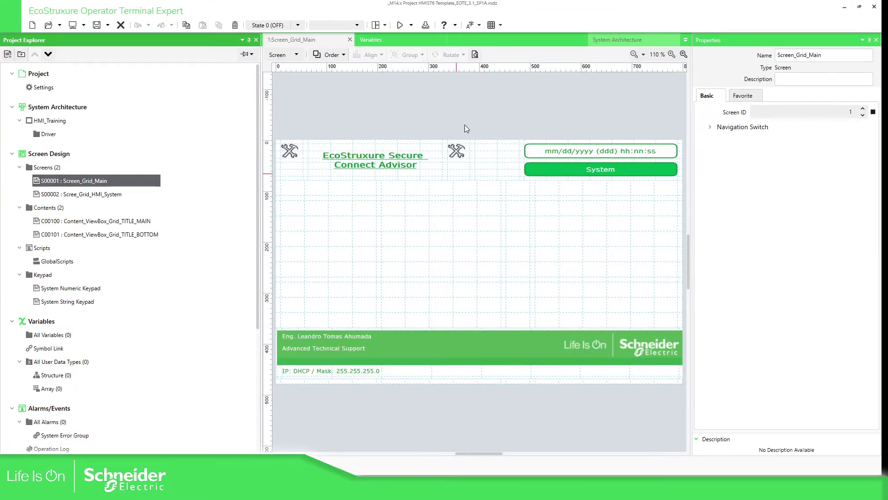
Add a new INT variable to the project's list of all variables
{"action": "left_click", "coordinate": [477, 117]}
{"action": "scroll", "coordinate": [96, 356], "scroll_direction": "down", "scroll_amount": 2}
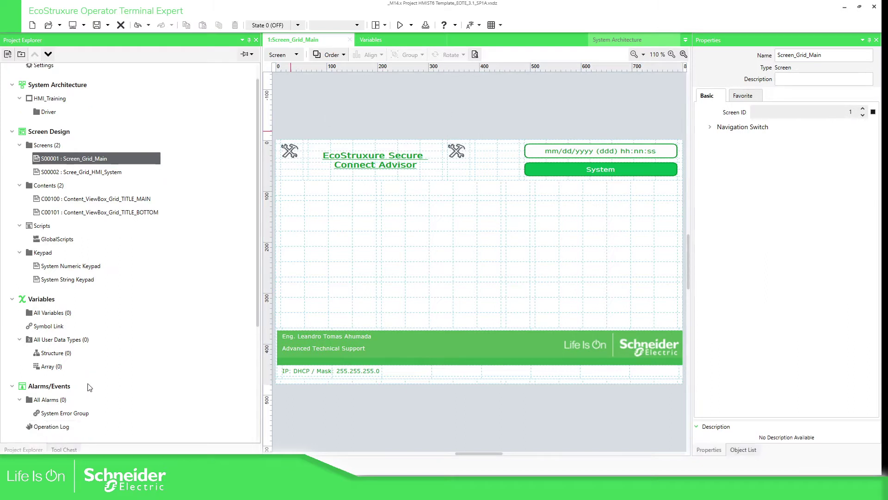
{"action": "left_click", "coordinate": [47, 291]}
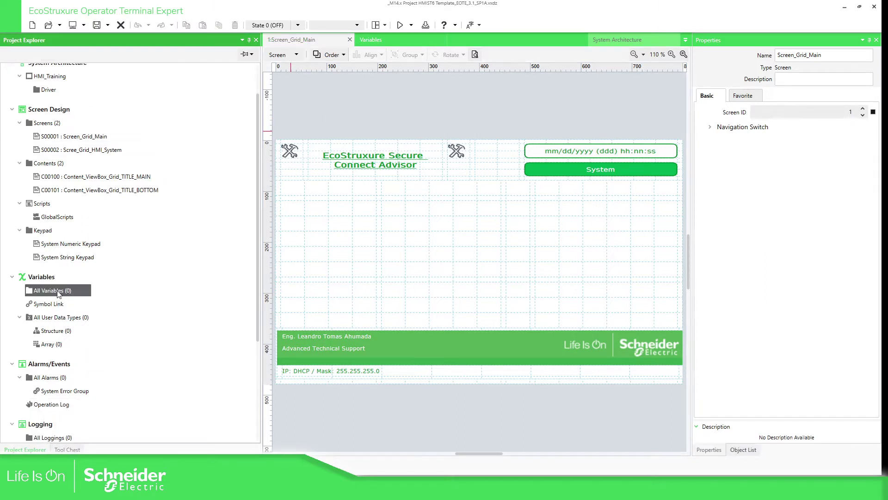
{"action": "left_click", "coordinate": [301, 55]}
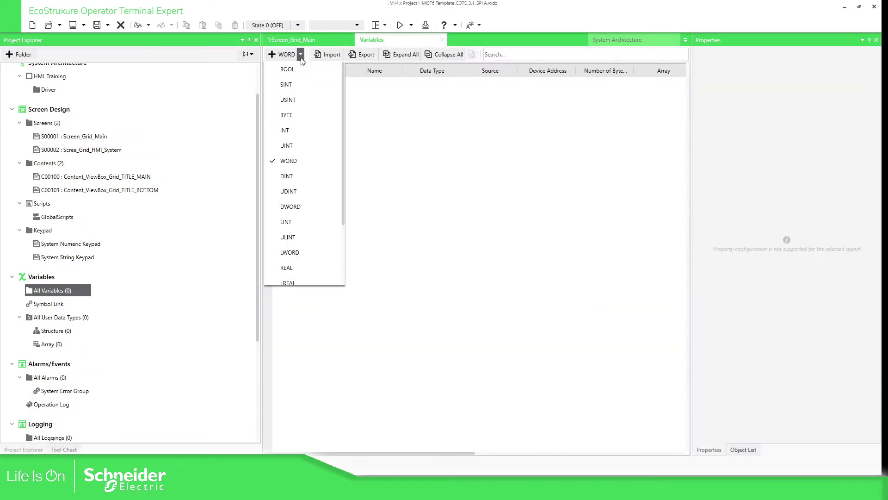
{"action": "left_click", "coordinate": [287, 132]}
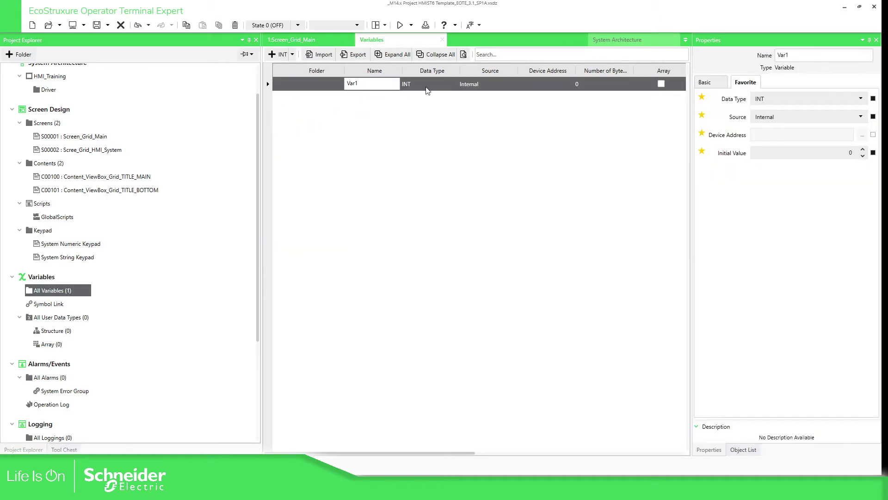
Place a numeric display about 235 by 90 pixels near the middle of the Screen_Grid_Main screen
{"action": "double_click", "coordinate": [75, 137]}
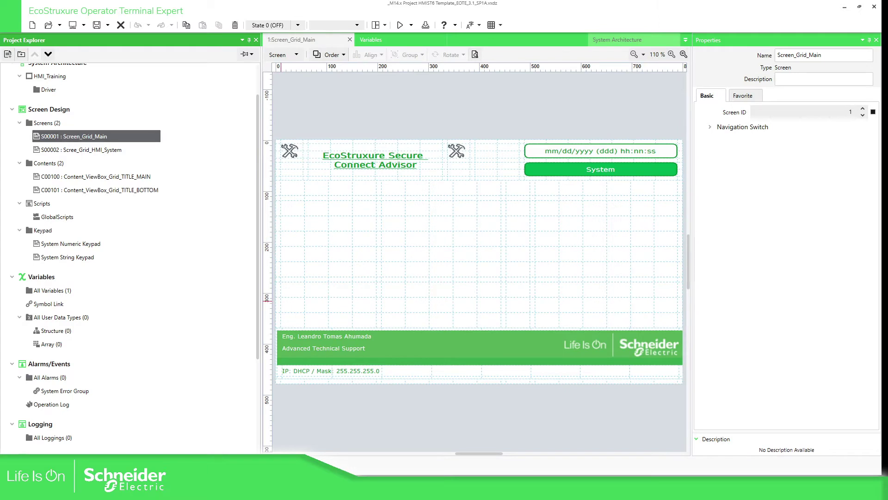
{"action": "left_click", "coordinate": [50, 450]}
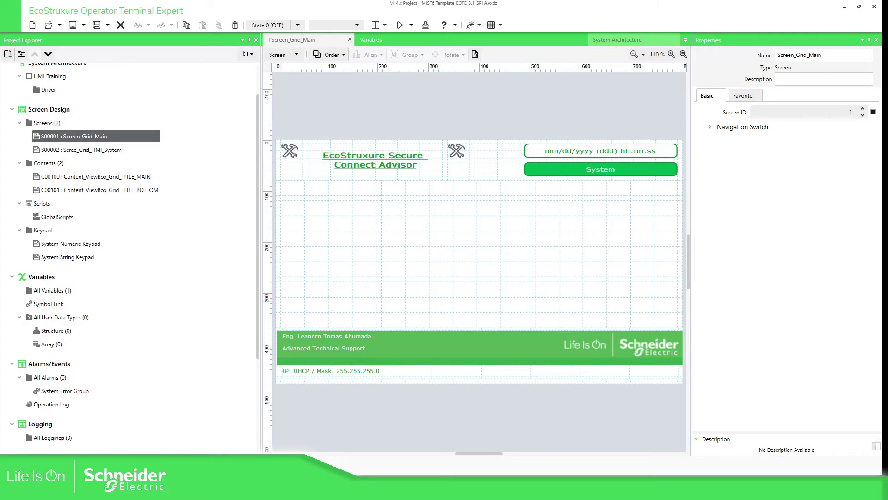
{"action": "left_click", "coordinate": [377, 222]}
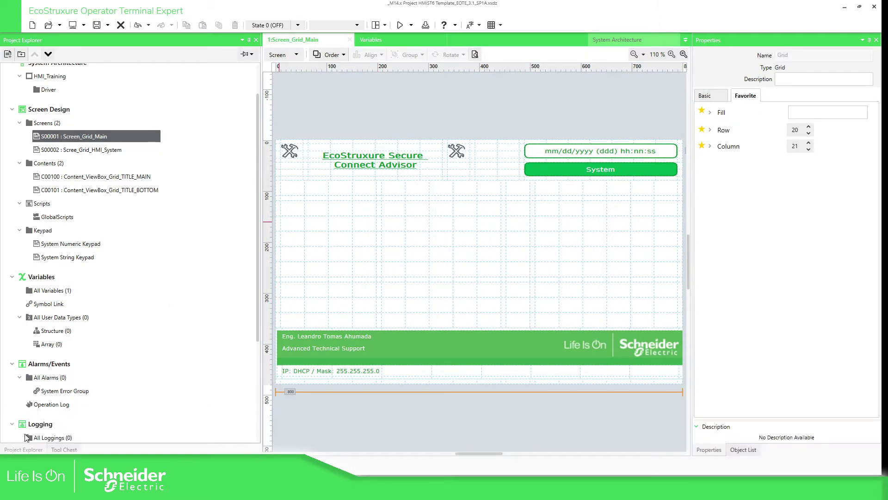
{"action": "left_click", "coordinate": [64, 449]}
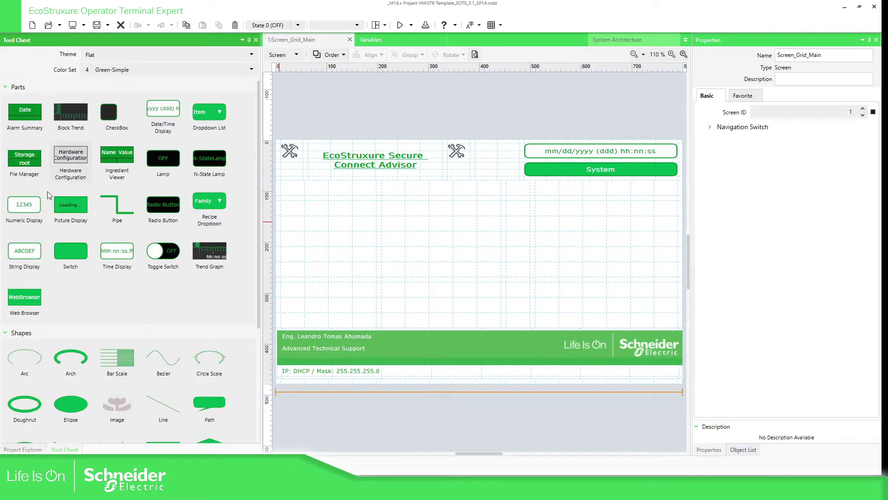
{"action": "left_click", "coordinate": [391, 224]}
{"action": "mouse_move", "coordinate": [381, 215]}
{"action": "left_mouse_down"}
{"action": "mouse_move", "coordinate": [479, 264]}
{"action": "mouse_move", "coordinate": [496, 257]}
{"action": "left_mouse_up"}
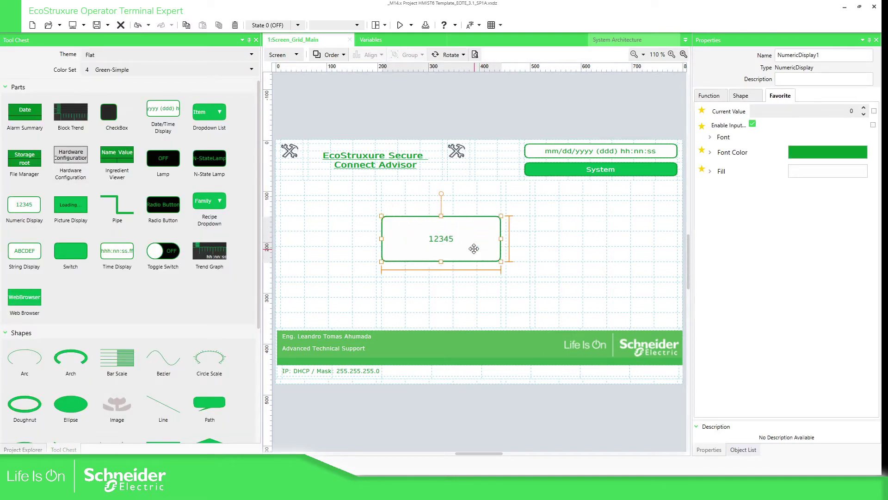
Bind the numeric display's current value to the variable Var1 with the Two Way direction
{"action": "left_click", "coordinate": [874, 111]}
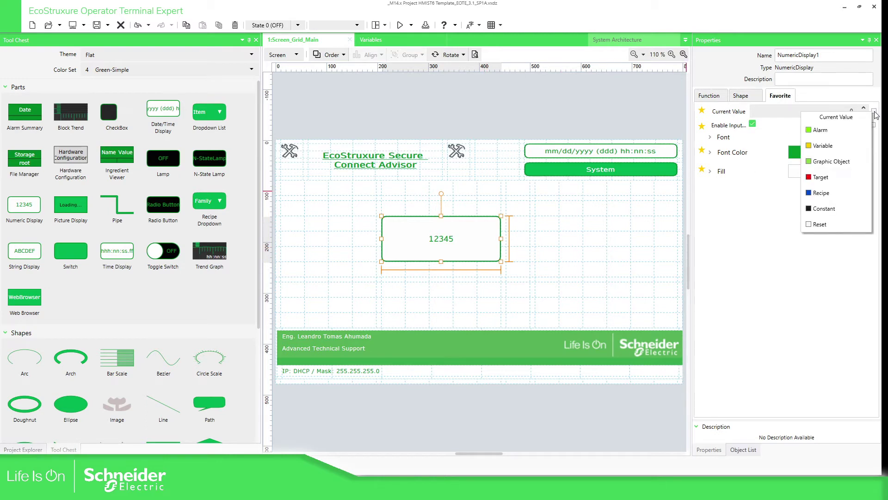
{"action": "left_click", "coordinate": [823, 145]}
{"action": "left_click", "coordinate": [372, 185]}
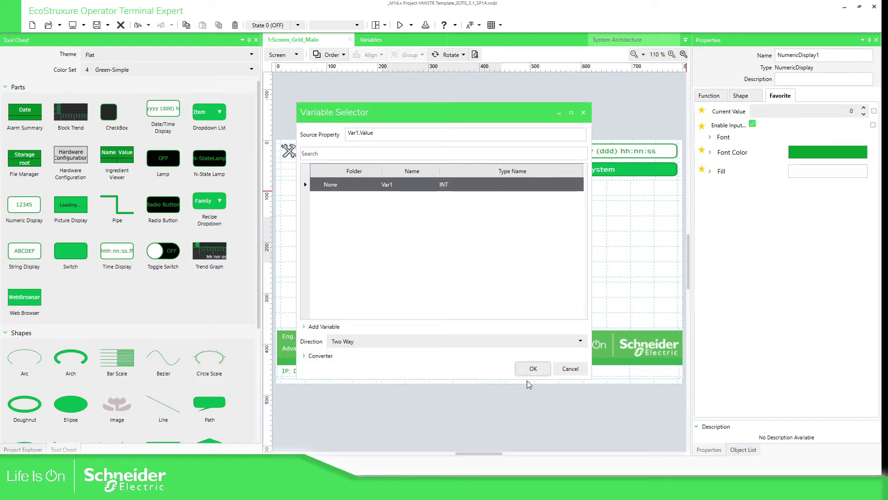
{"action": "left_click", "coordinate": [535, 369]}
Increase the numeric display's font size to about 25 and deselect the display
{"action": "left_click", "coordinate": [711, 138]}
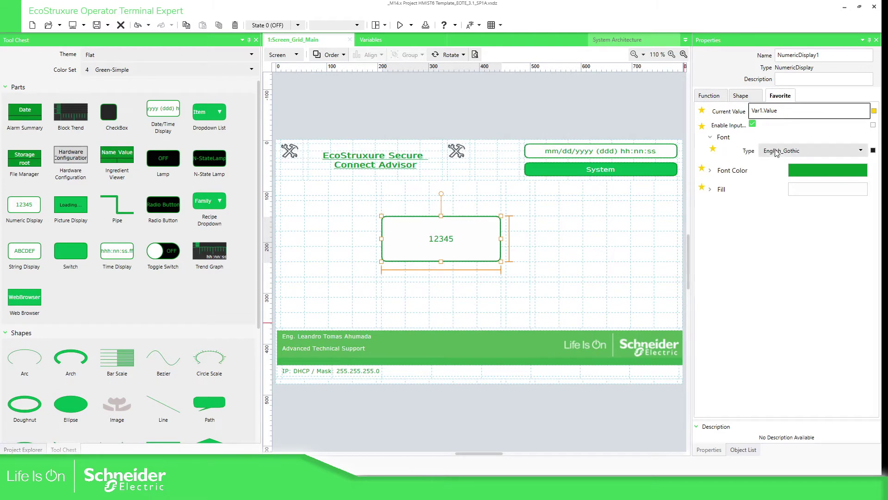
{"action": "left_click", "coordinate": [741, 96]}
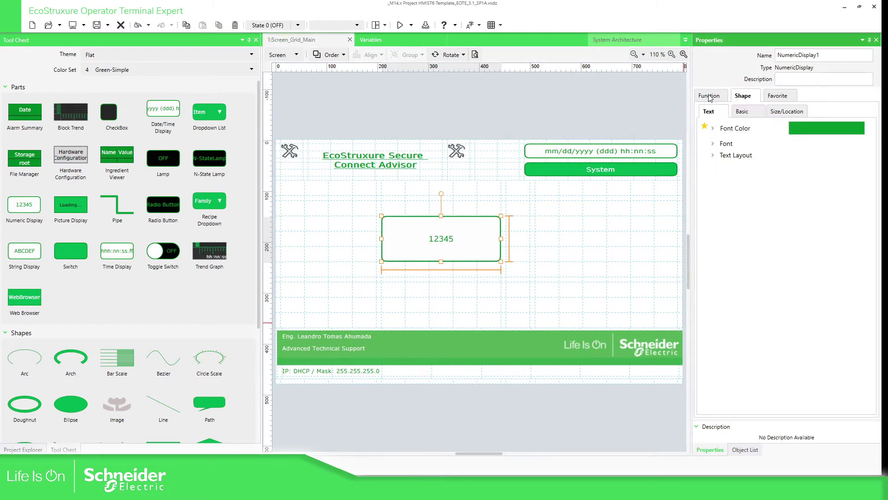
{"action": "left_click", "coordinate": [713, 143]}
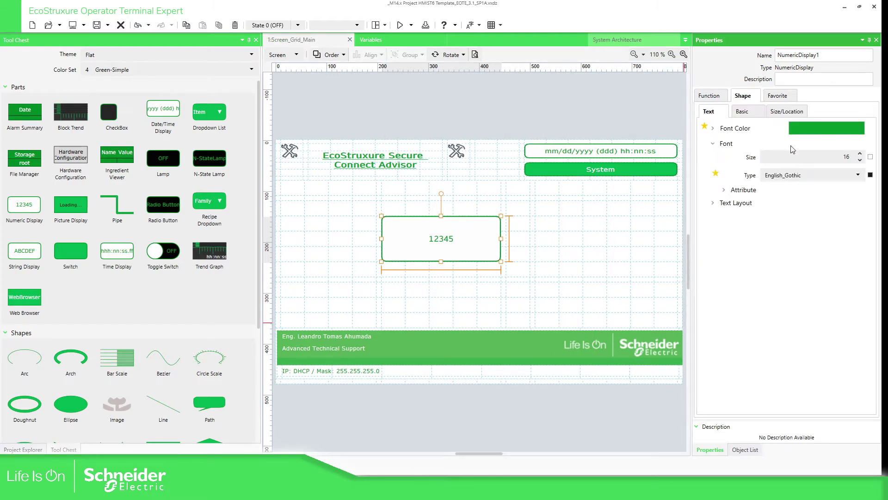
{"action": "left_click", "coordinate": [861, 154]}
{"action": "left_click", "coordinate": [860, 154]}
{"action": "left_click", "coordinate": [860, 154]}
{"action": "left_click", "coordinate": [860, 155]}
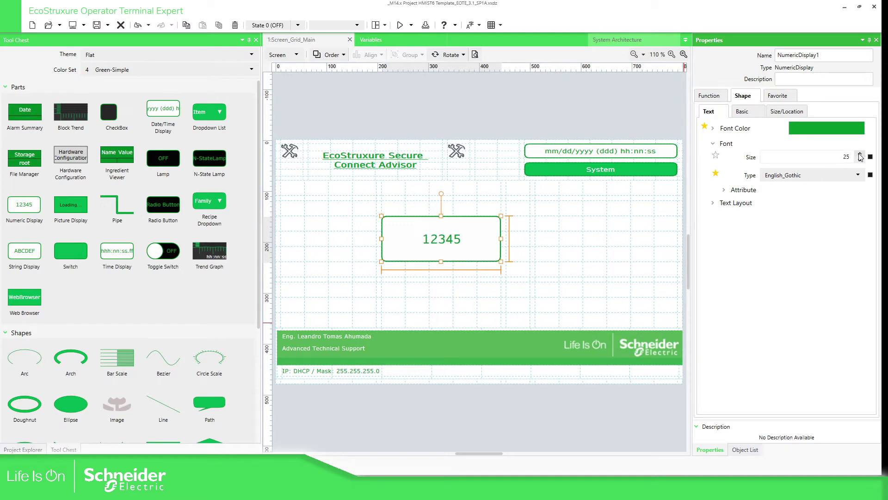
{"action": "left_click", "coordinate": [860, 155]}
{"action": "left_click", "coordinate": [861, 155]}
{"action": "left_click", "coordinate": [860, 155]}
{"action": "left_click", "coordinate": [385, 104]}
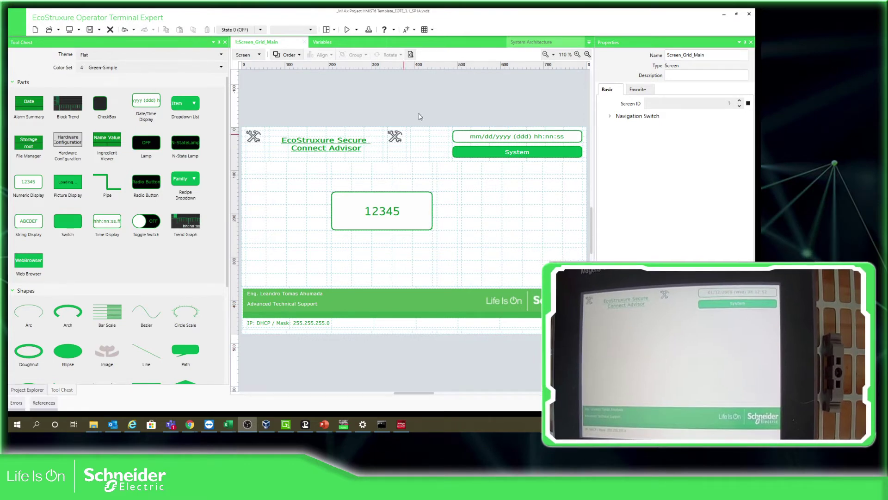
Check the running ping to 192.168.0.46 beside the editor and the HMI-TRAINING connection in GateManager
{"action": "left_click", "coordinate": [386, 426]}
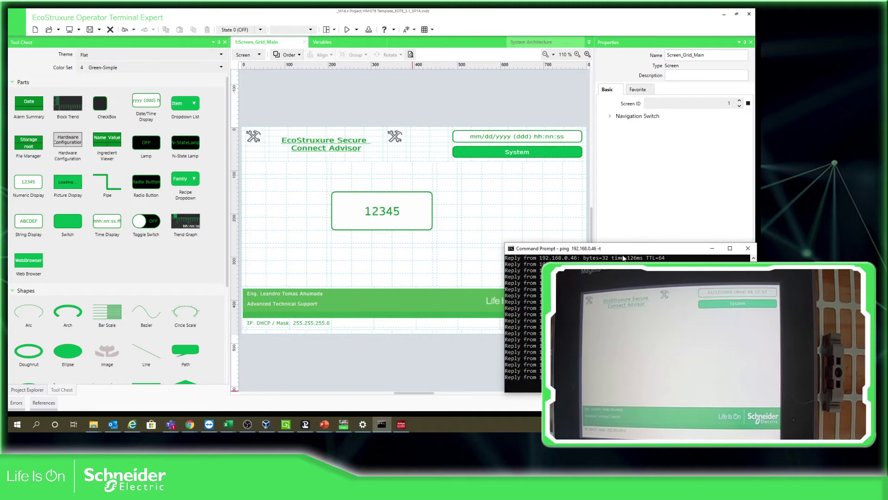
{"action": "left_click_drag", "start_coordinate": [621, 251], "coordinate": [615, 52]}
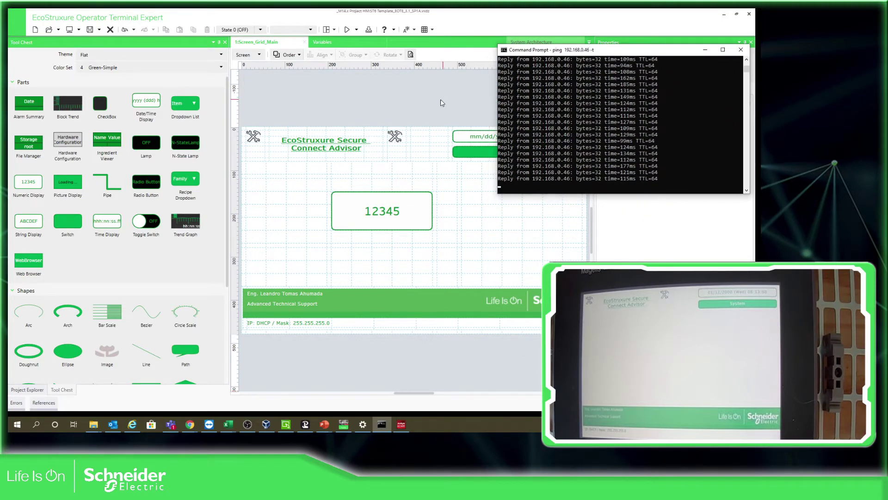
{"action": "left_click", "coordinate": [194, 418]}
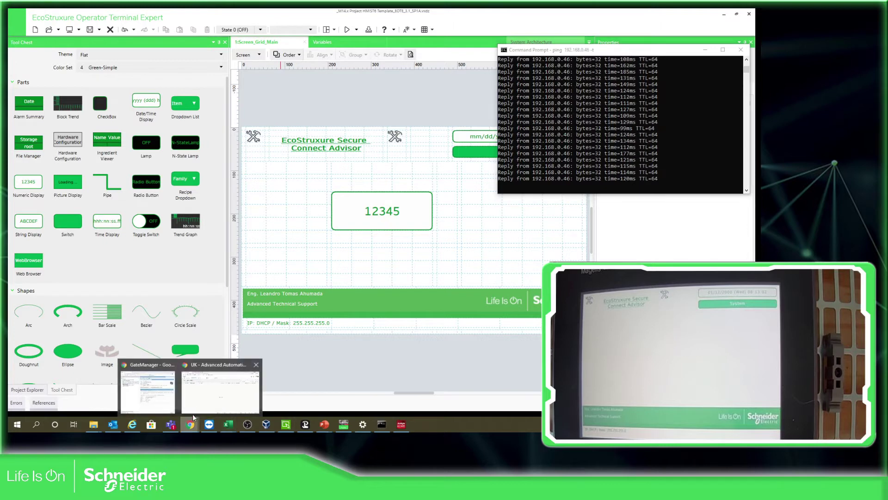
{"action": "left_click", "coordinate": [166, 401]}
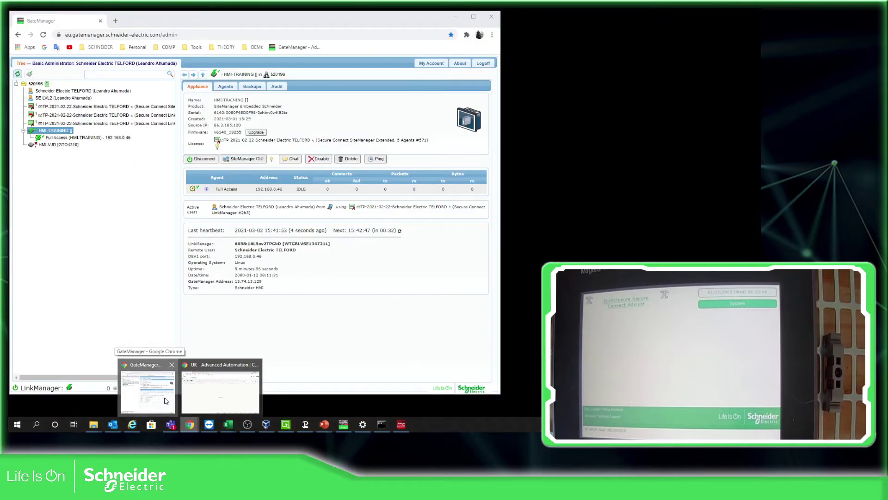
{"action": "left_click", "coordinate": [166, 401]}
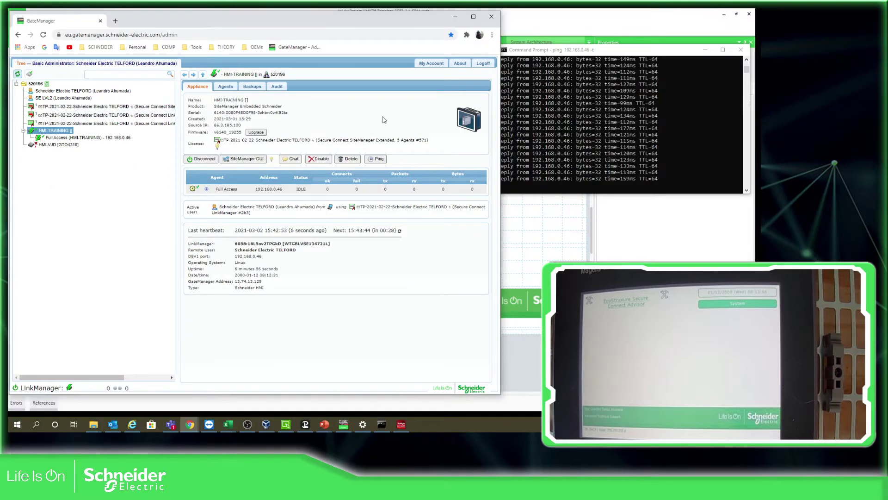
Switch to Operator Terminal Expert and open the Transfer Method settings of the HMI_Training target
{"action": "left_click", "coordinate": [532, 23]}
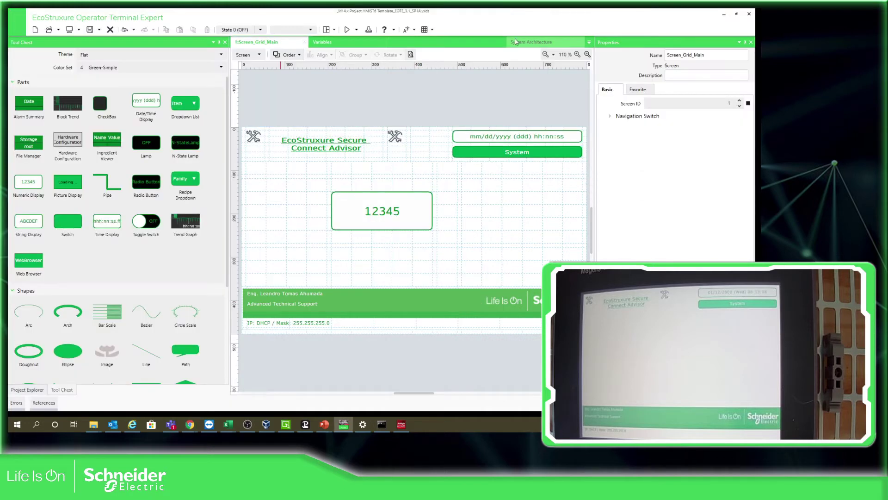
{"action": "left_click", "coordinate": [33, 390]}
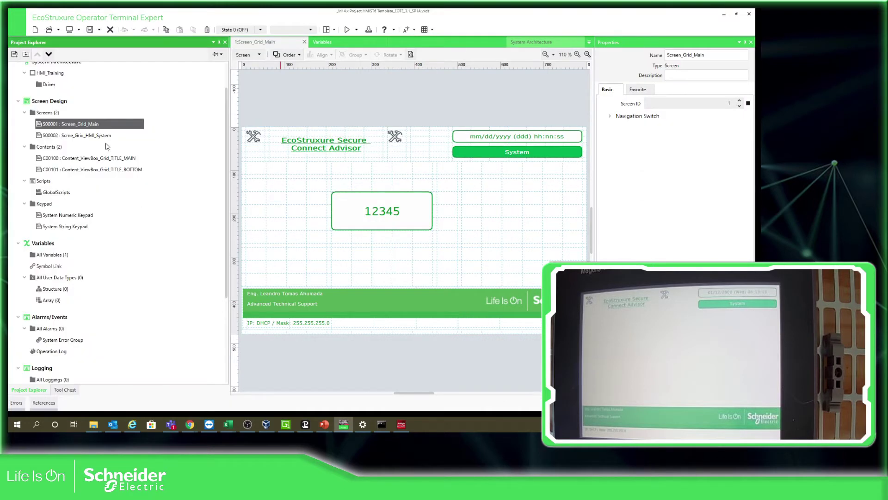
{"action": "double_click", "coordinate": [49, 112]}
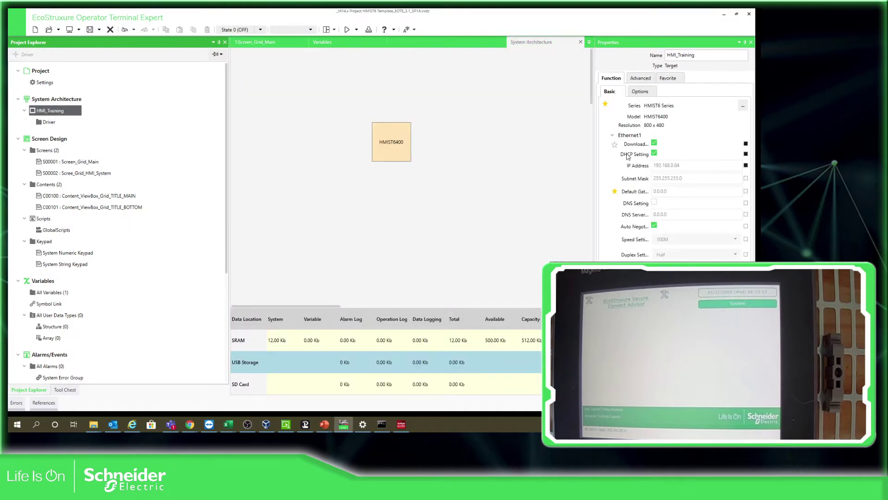
{"action": "left_click", "coordinate": [613, 136]}
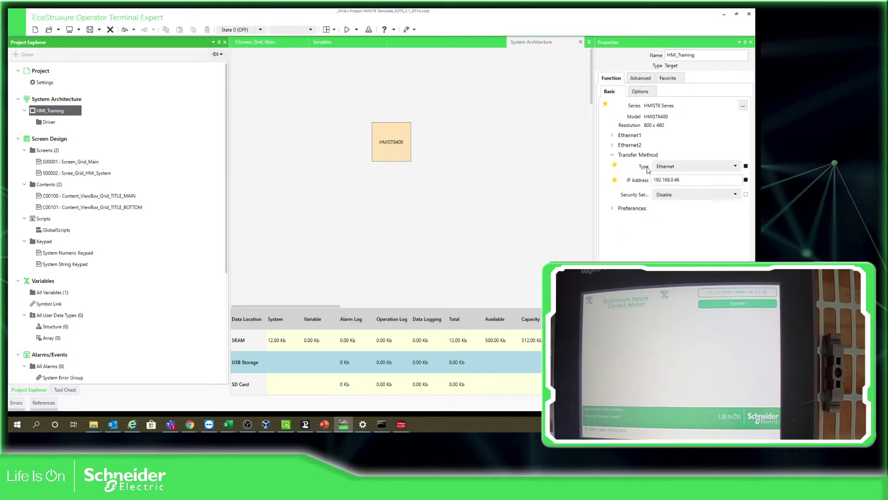
Change the transfer method type to USB Cable, return it to Ethernet and acknowledge the security notice
{"action": "left_click", "coordinate": [676, 167]}
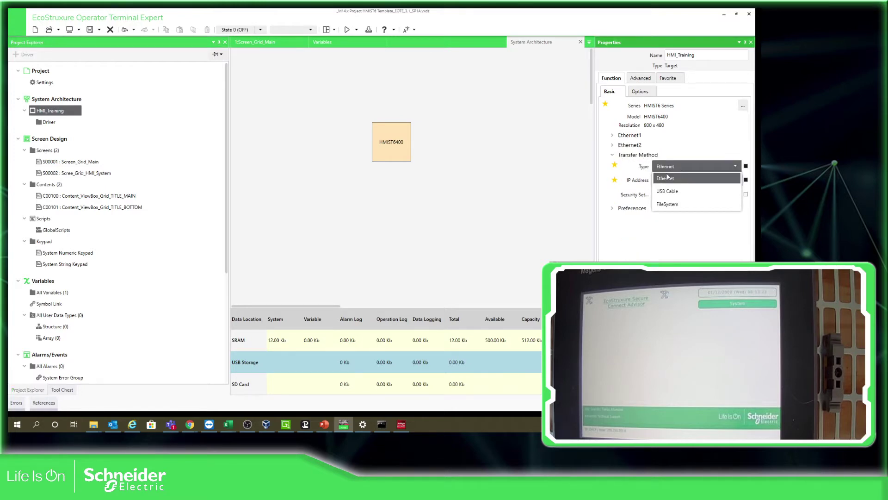
{"action": "left_click", "coordinate": [669, 191]}
{"action": "left_click", "coordinate": [679, 168]}
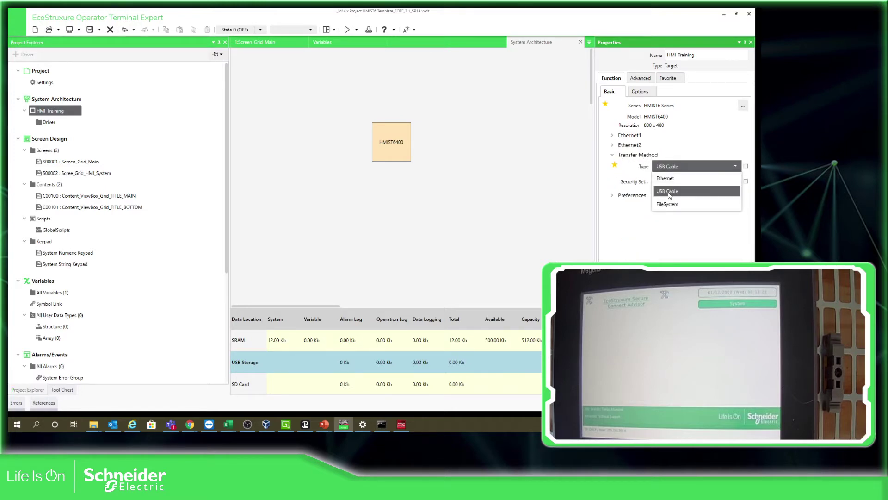
{"action": "left_click", "coordinate": [664, 178]}
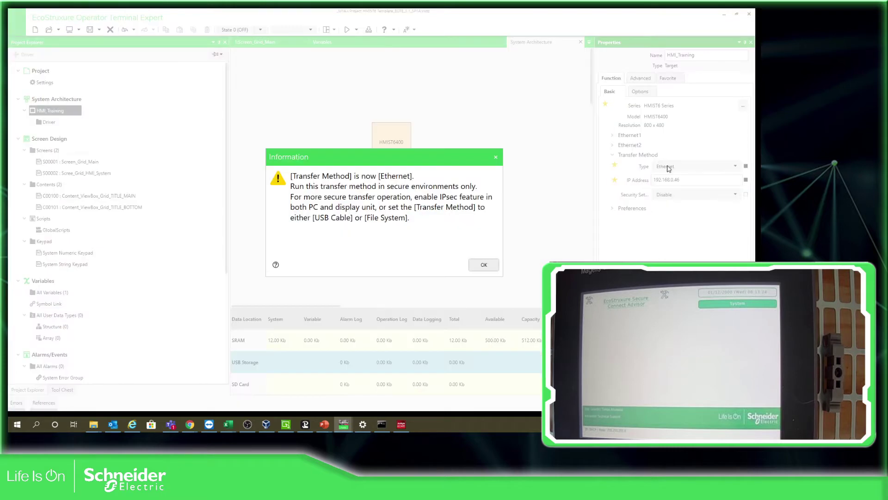
{"action": "left_click", "coordinate": [481, 265]}
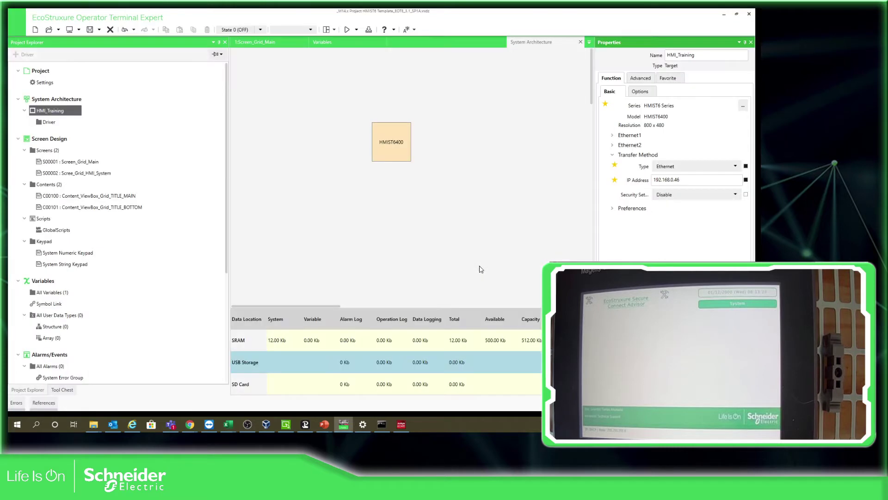
Download the project over Ethernet to the HMI at 192.168.0.46, keeping the panel's Ethernet2 and Local Storage settings
{"action": "triple_click", "coordinate": [704, 179]}
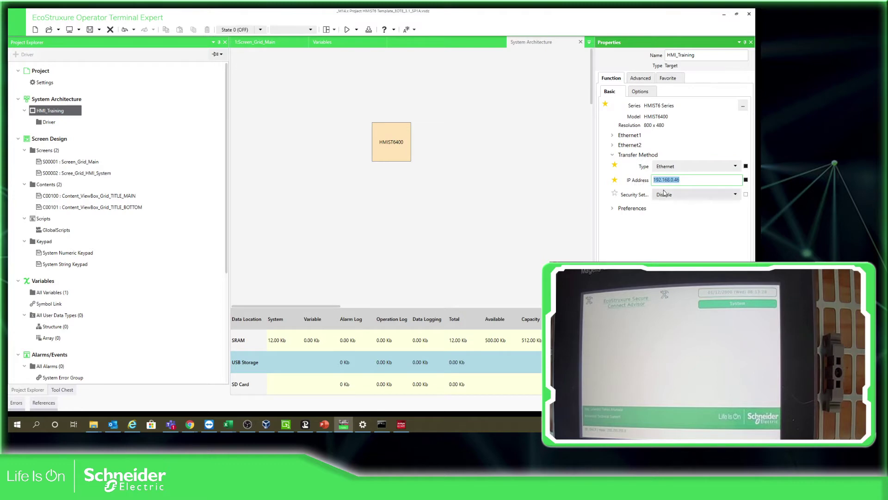
{"action": "left_click", "coordinate": [369, 30]}
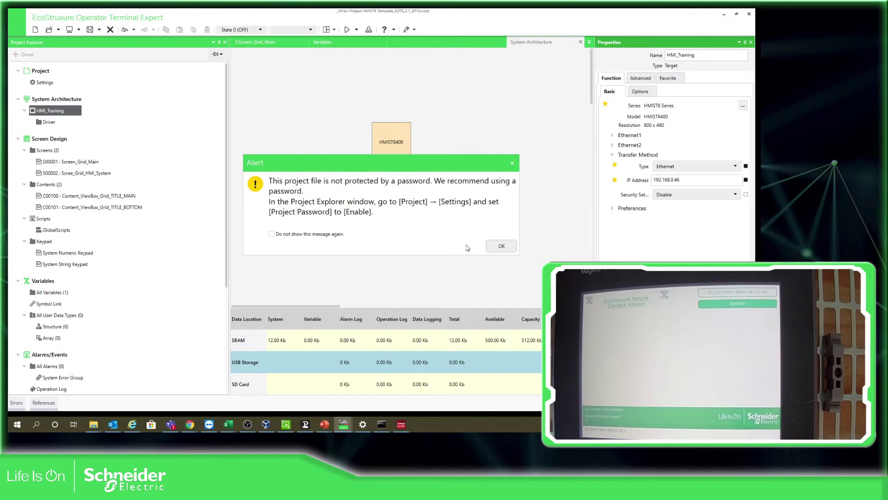
{"action": "left_click", "coordinate": [499, 246]}
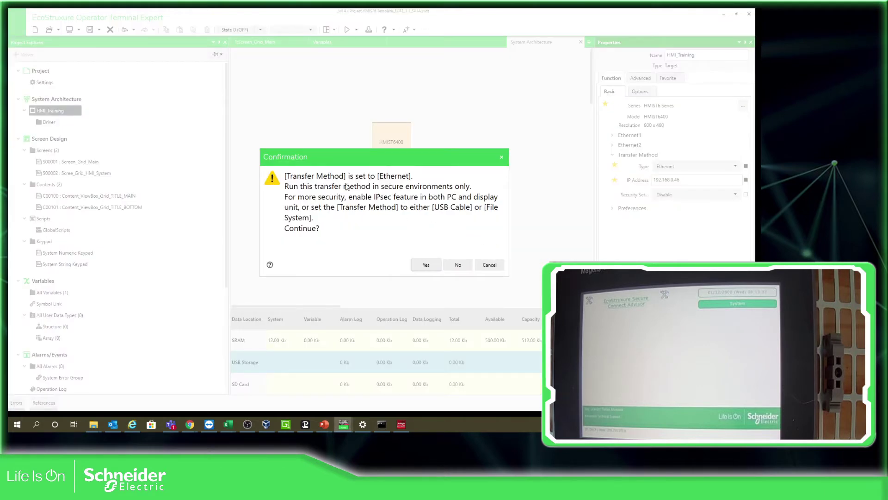
{"action": "left_click", "coordinate": [427, 265]}
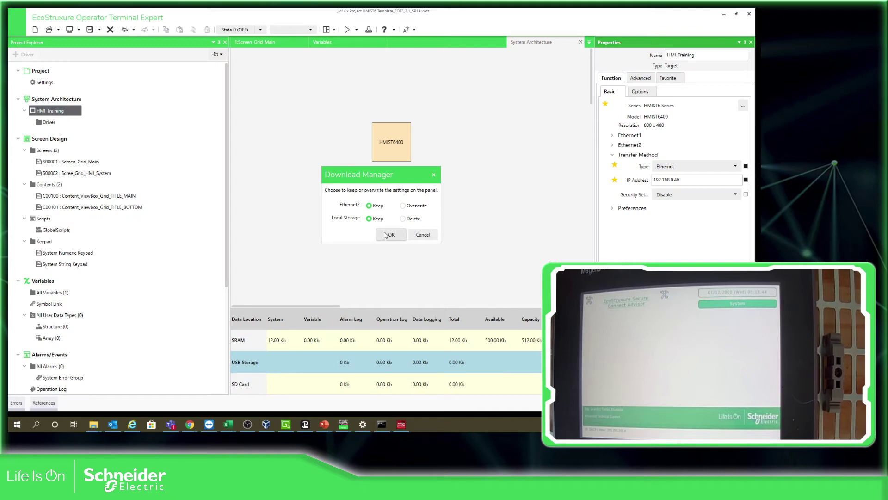
{"action": "left_click", "coordinate": [389, 237]}
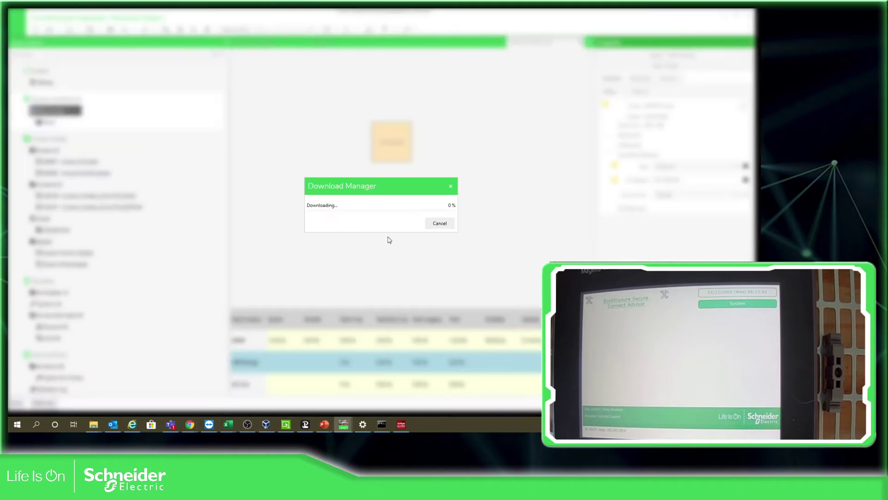
Close the completed download and show a narrowed GateManager window beside the ping window to monitor the HMI connection
{"action": "left_click", "coordinate": [382, 425]}
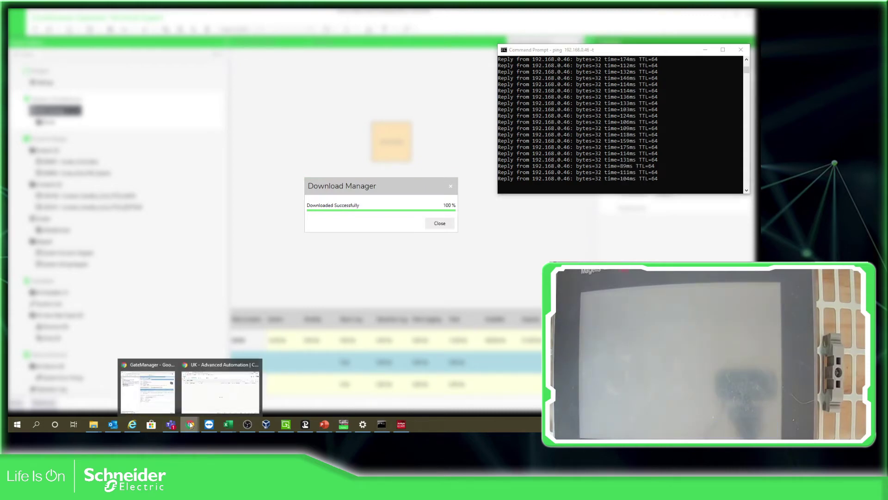
{"action": "left_click", "coordinate": [217, 389]}
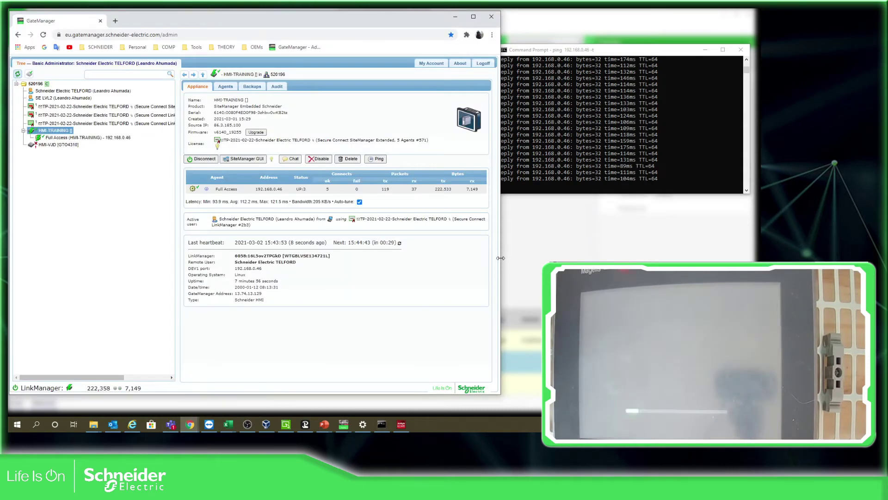
{"action": "left_click_drag", "start_coordinate": [503, 259], "coordinate": [405, 256]}
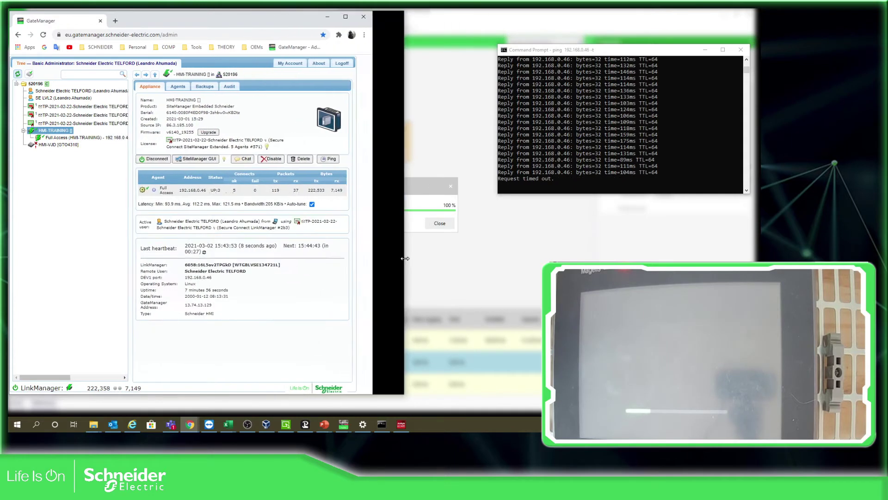
{"action": "left_click", "coordinate": [441, 223]}
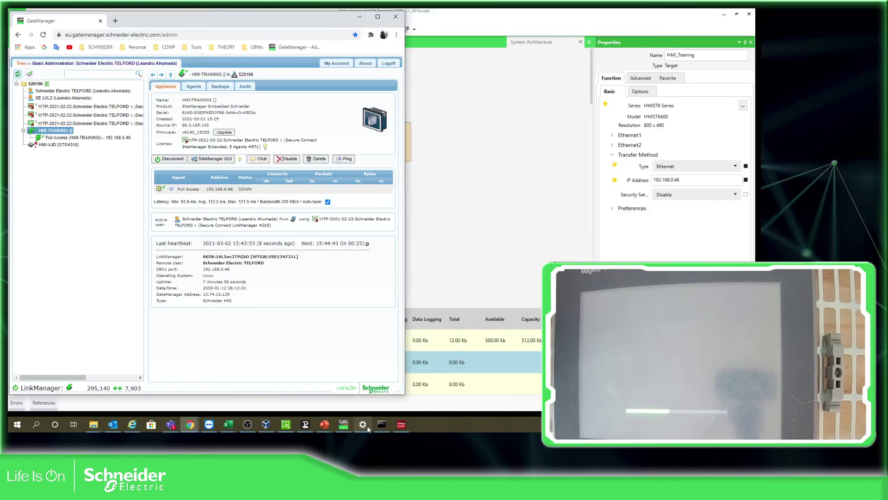
{"action": "left_click", "coordinate": [382, 424]}
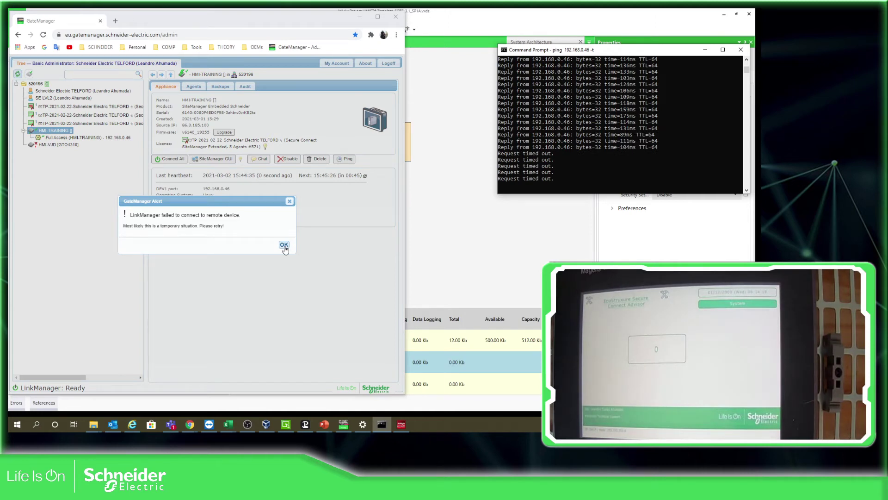
Dismiss the GateManager alert, refresh the device tree and reconnect all agents of HMI-TRAINING, checking the ping to 192.168.0.46
{"action": "left_click", "coordinate": [284, 245]}
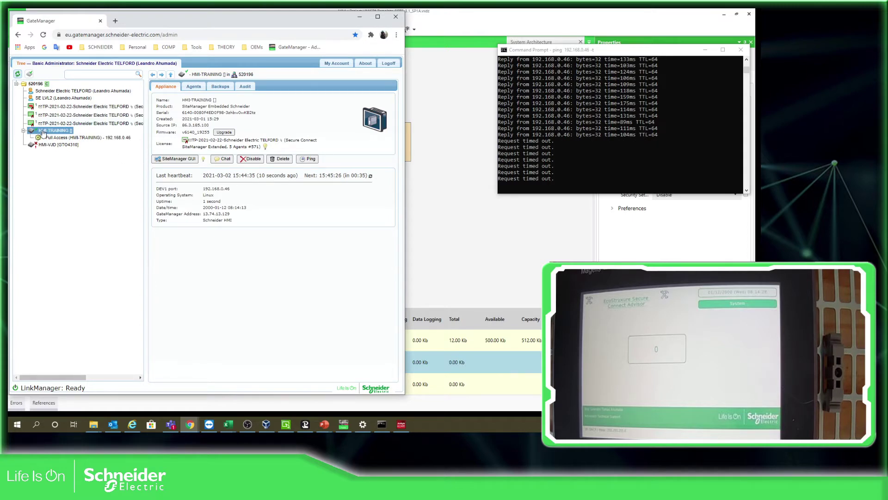
{"action": "left_click", "coordinate": [18, 75]}
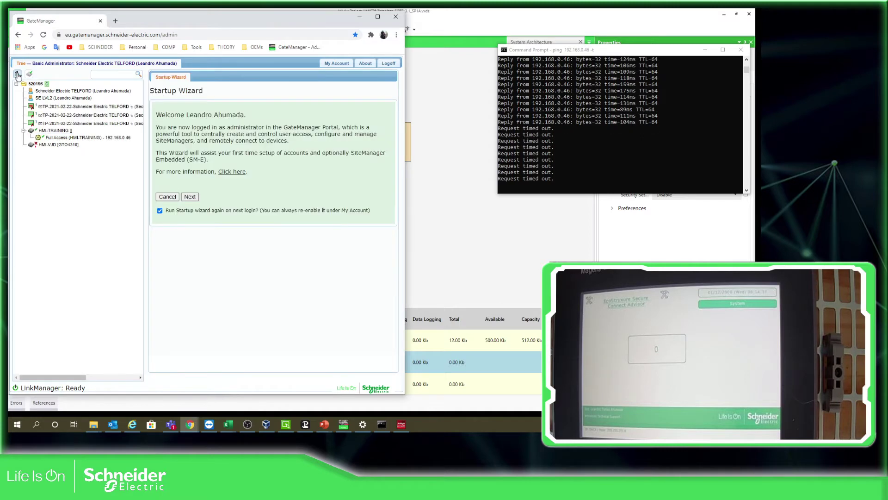
{"action": "left_click", "coordinate": [50, 132]}
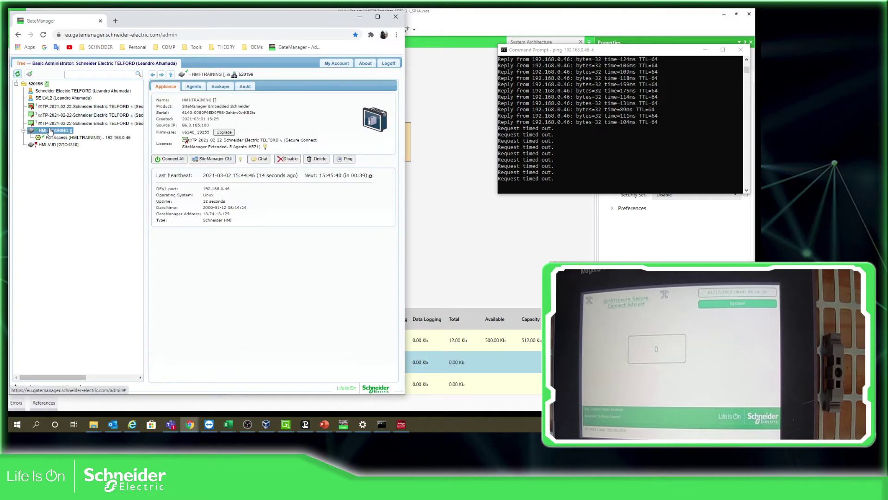
{"action": "left_click", "coordinate": [167, 159]}
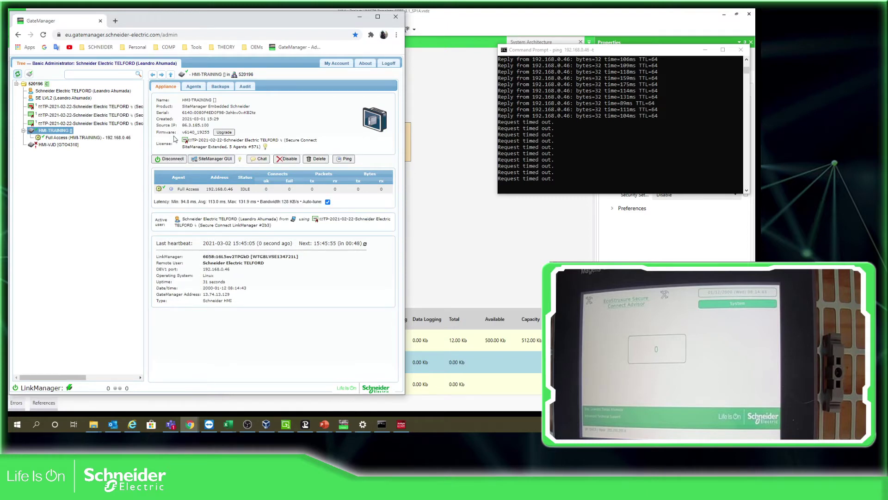
{"action": "left_click", "coordinate": [562, 159]}
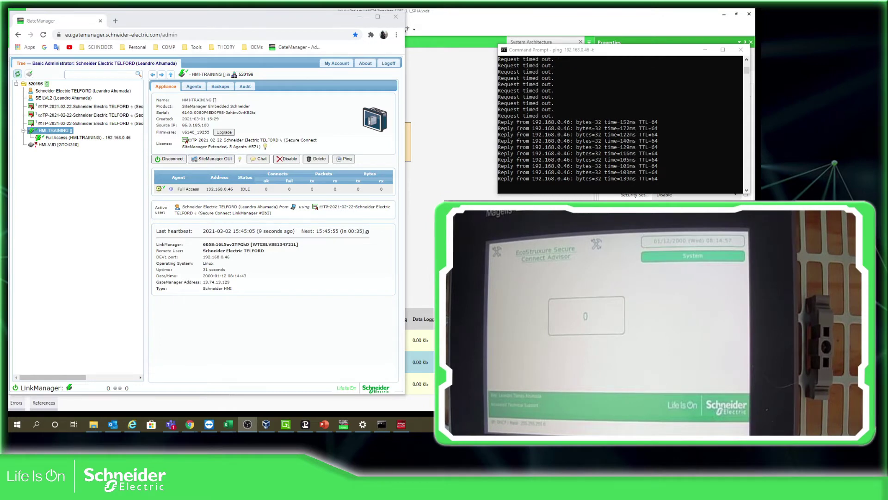
Bring the GateManager browser window back to the front and maximize it
{"action": "key", "text": "alt+Tab"}
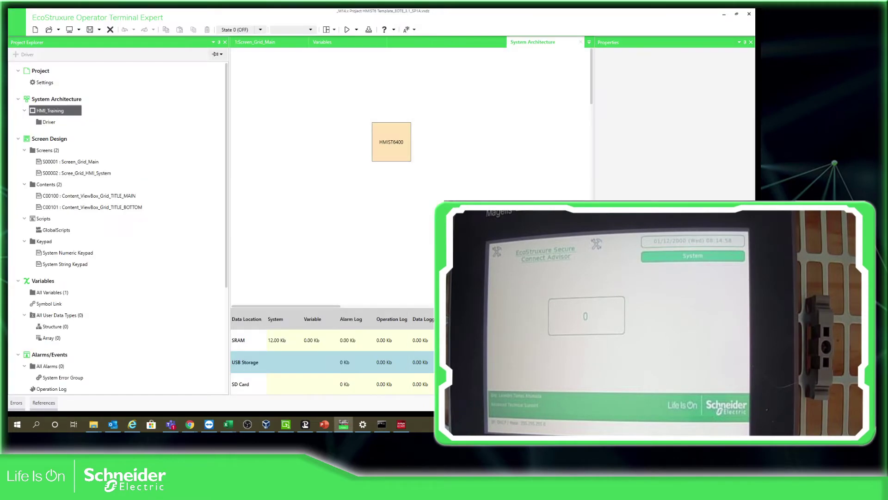
{"action": "mouse_move", "coordinate": [193, 426]}
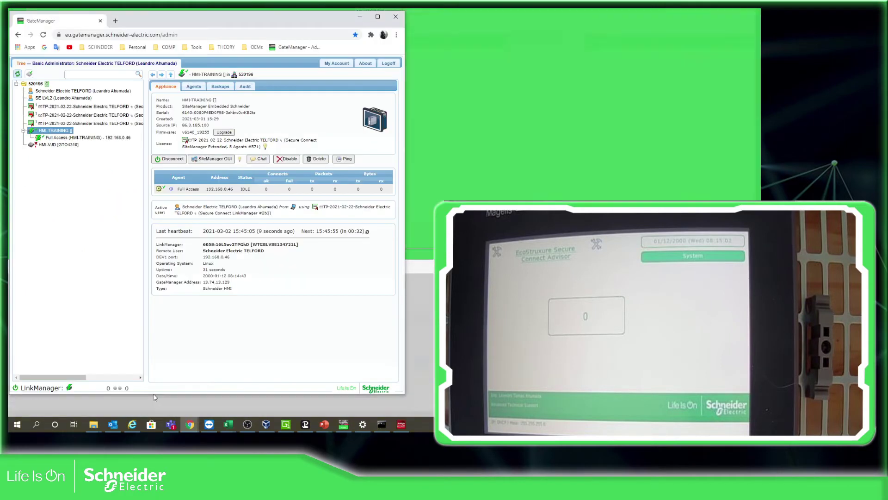
{"action": "left_click", "coordinate": [215, 389]}
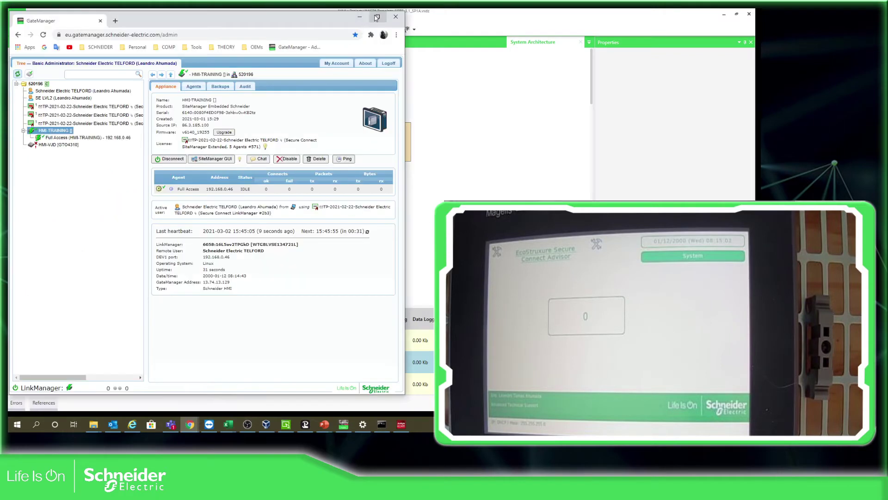
{"action": "left_click", "coordinate": [378, 17]}
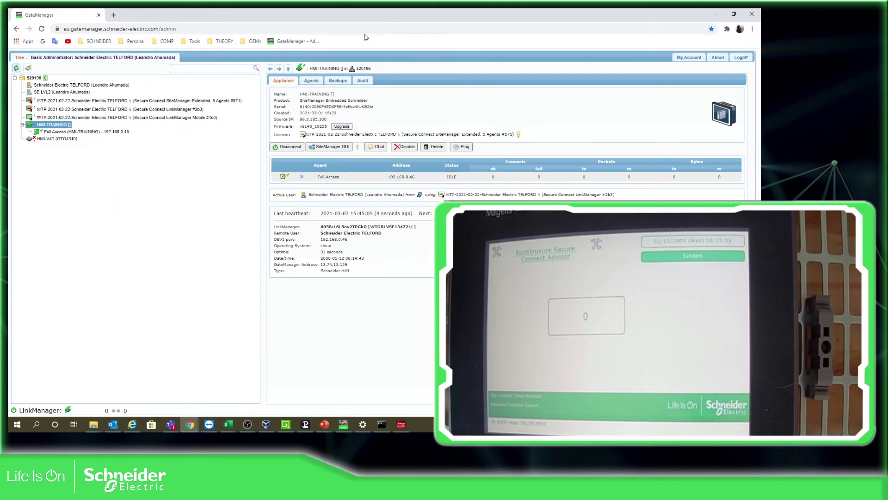
Open the HMI's Web GUI at 192.168.0.46:8082 in a new browser tab
{"action": "left_click", "coordinate": [114, 16]}
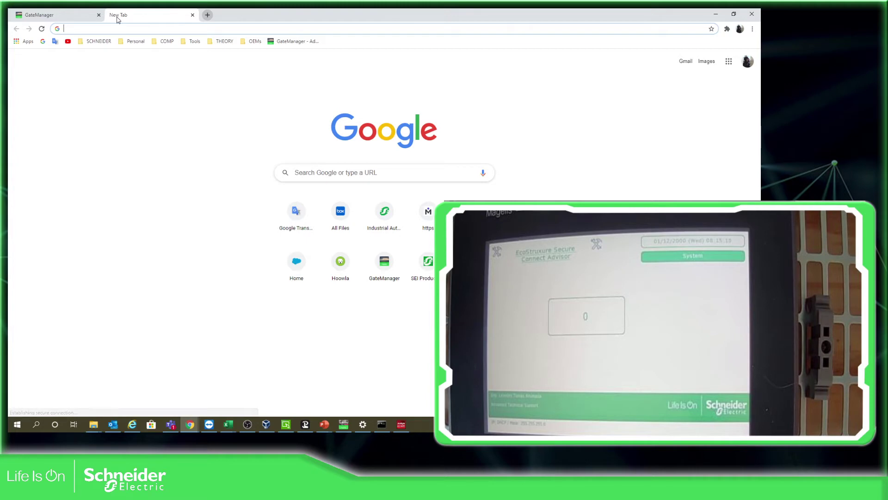
{"action": "type", "text": "192.168."}
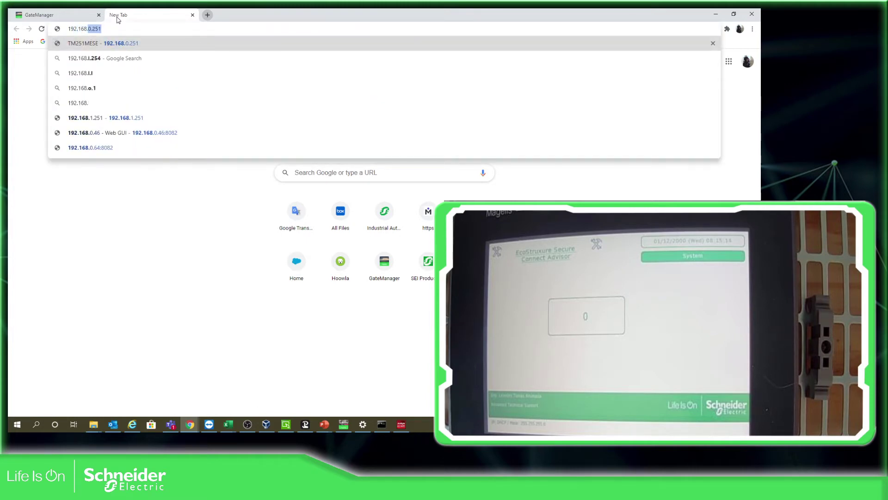
{"action": "type", "text": "46."}
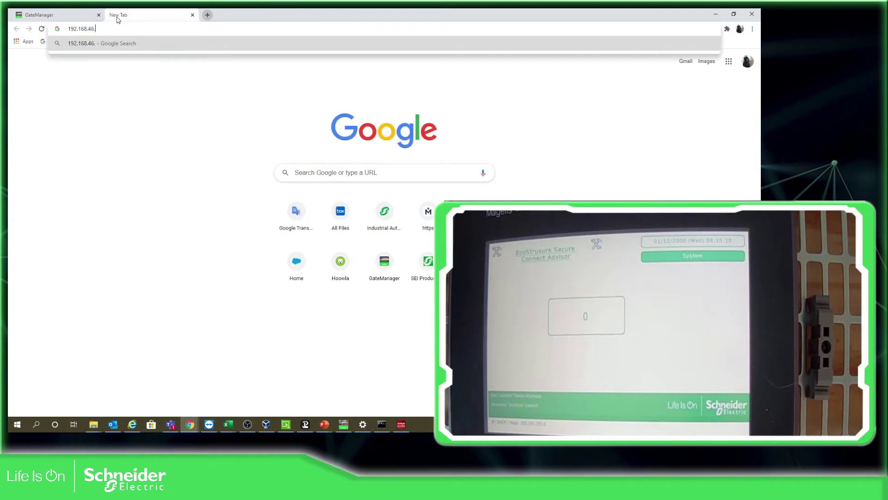
{"action": "left_click", "coordinate": [46, 15]}
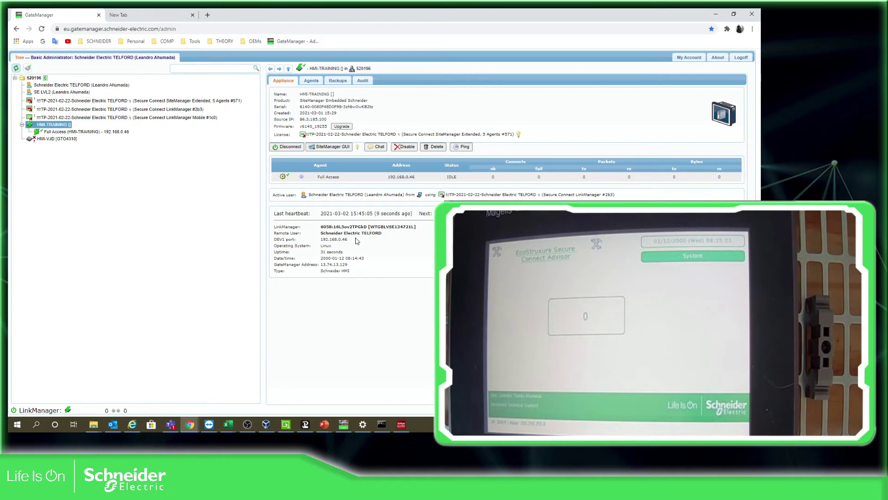
{"action": "left_click", "coordinate": [157, 17]}
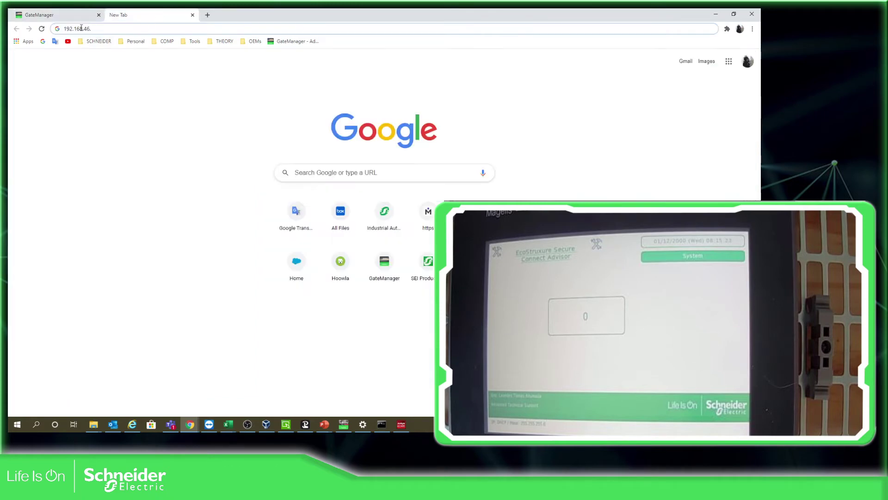
{"action": "double_click", "coordinate": [106, 29]}
{"action": "type", "text": "0.46"}
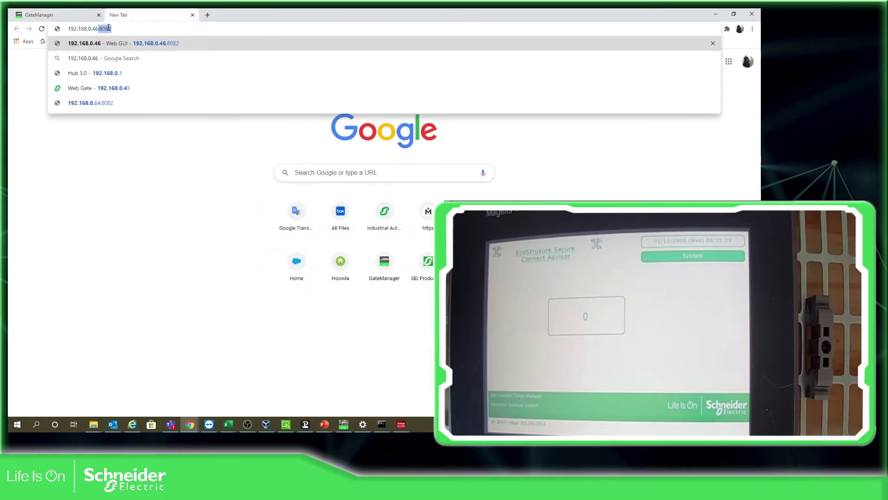
{"action": "type", "text": ":8082"}
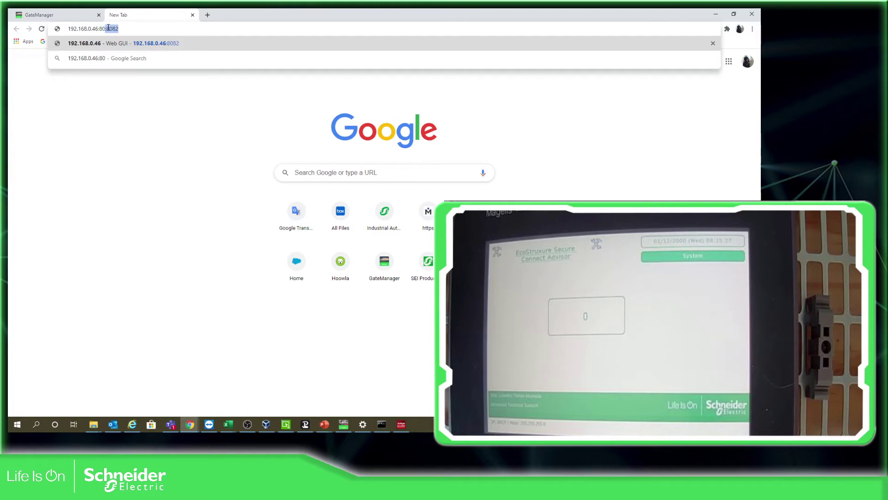
{"action": "left_click", "coordinate": [124, 47]}
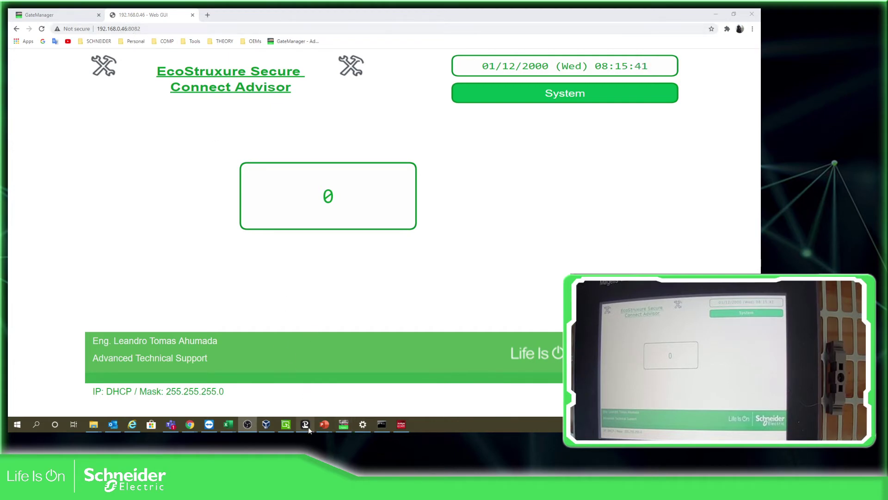
Switch to Operator Terminal Expert, check the web server settings under HMI_Training's data access properties, and return to the browser
{"action": "left_click", "coordinate": [344, 424]}
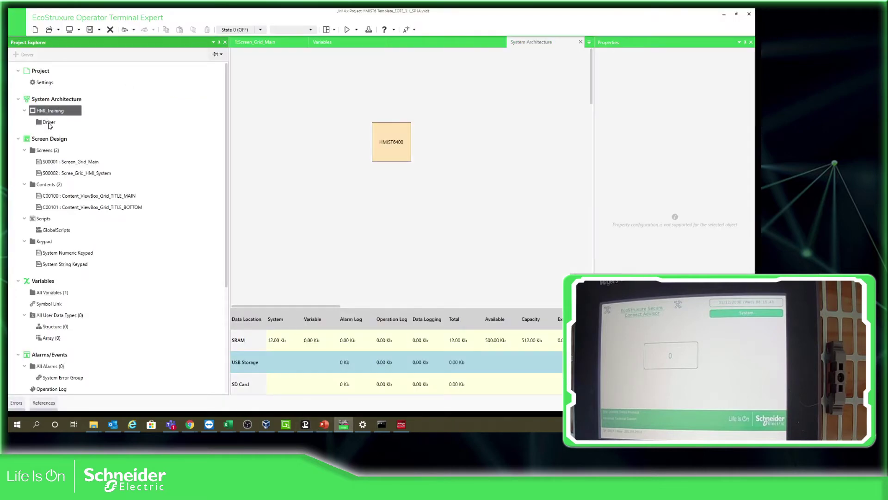
{"action": "left_click", "coordinate": [48, 116]}
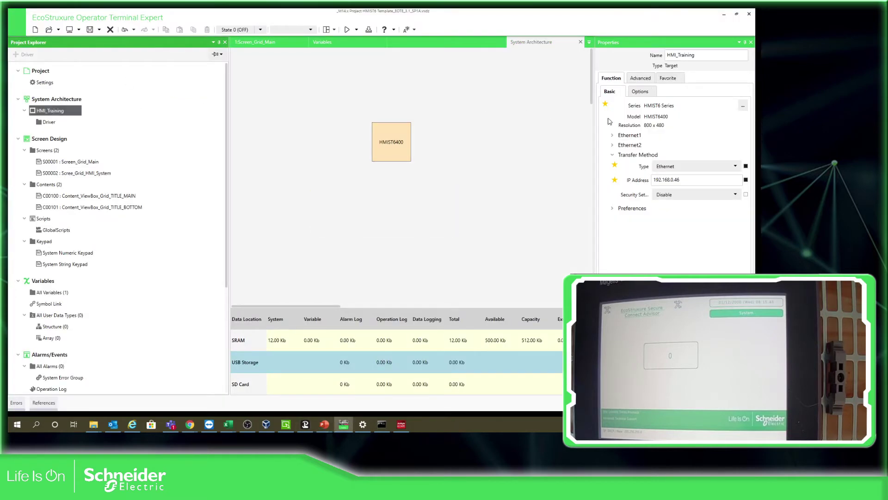
{"action": "left_click_drag", "start_coordinate": [594, 124], "coordinate": [499, 124]}
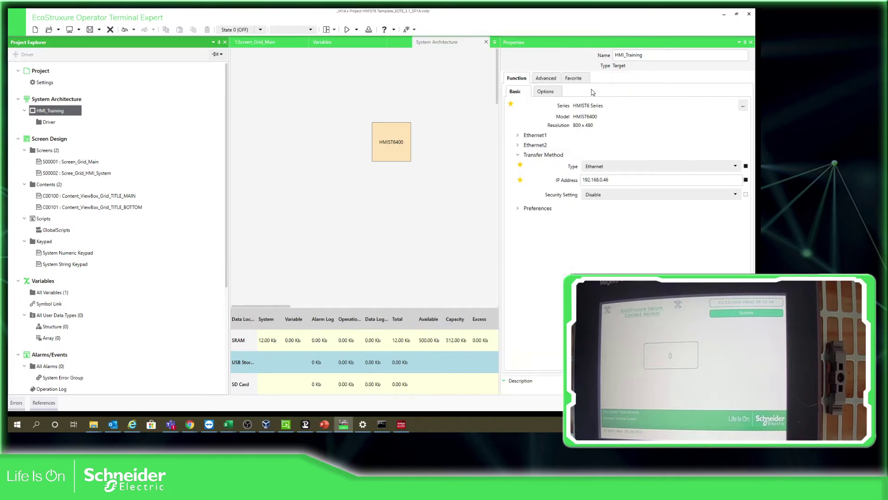
{"action": "left_click", "coordinate": [548, 78]}
{"action": "left_click", "coordinate": [549, 93]}
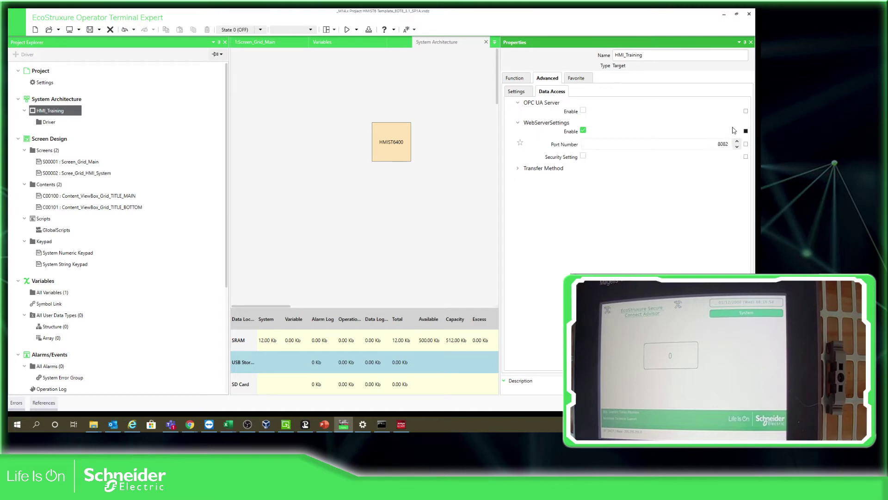
{"action": "left_click", "coordinate": [724, 14]}
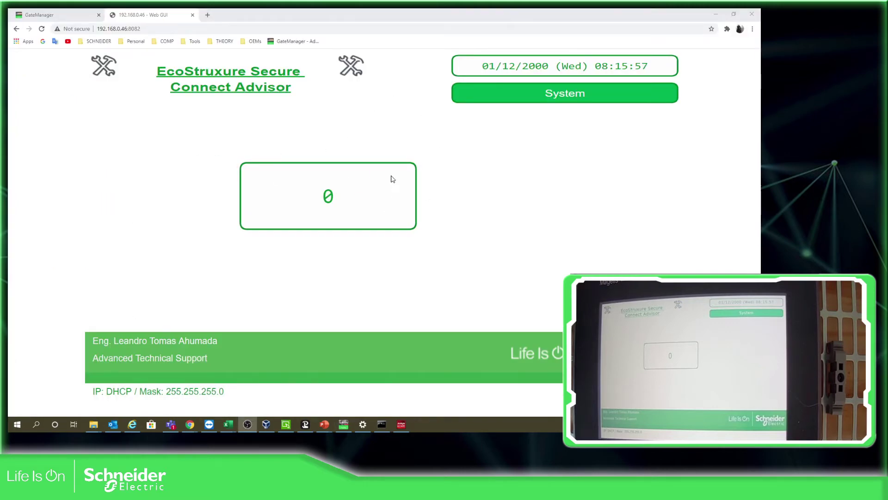
Set the numeric display on the HMI's main screen to 85 through the Web GUI keypad
{"action": "left_click", "coordinate": [337, 199]}
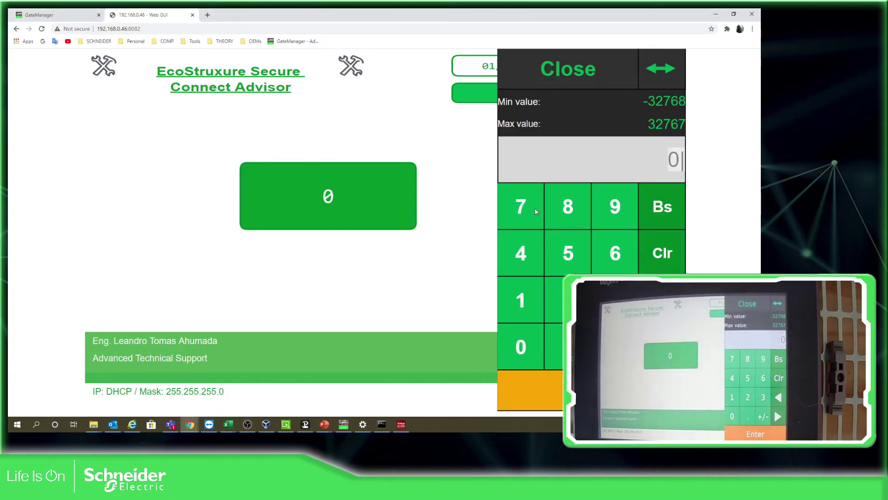
{"action": "left_click", "coordinate": [556, 208]}
{"action": "left_click", "coordinate": [558, 245]}
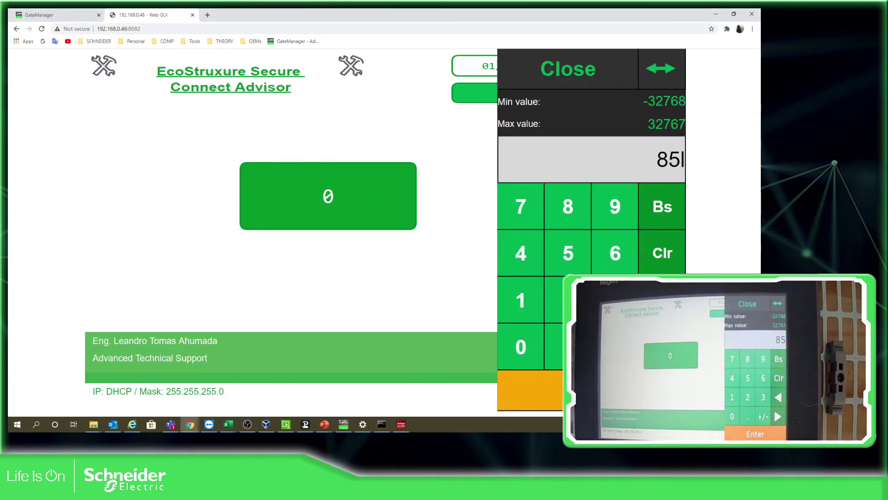
{"action": "left_click", "coordinate": [583, 391]}
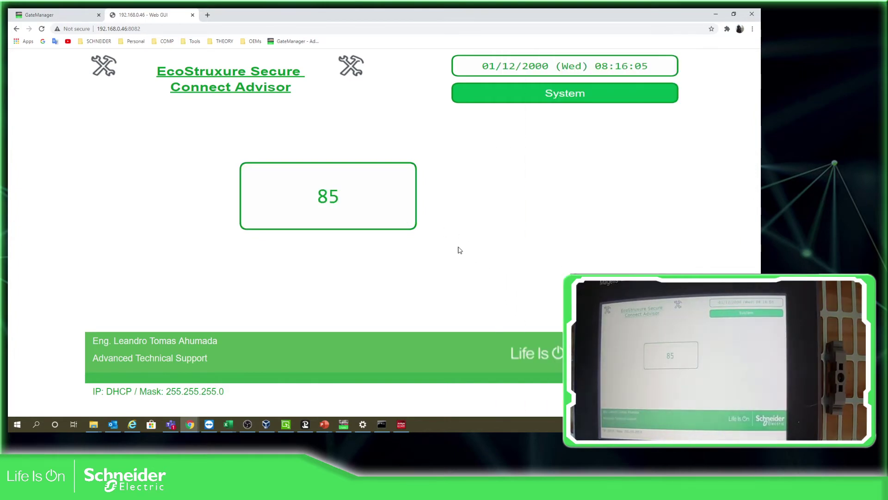
Look through the HMI's system Configuration screen down to the Secure Connect Advisor settings and return to the main screen
{"action": "left_click", "coordinate": [531, 95]}
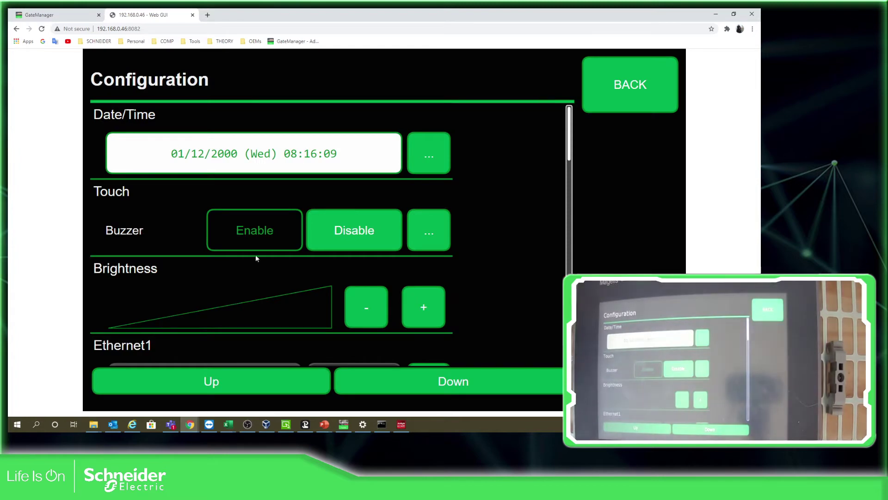
{"action": "left_click", "coordinate": [467, 384]}
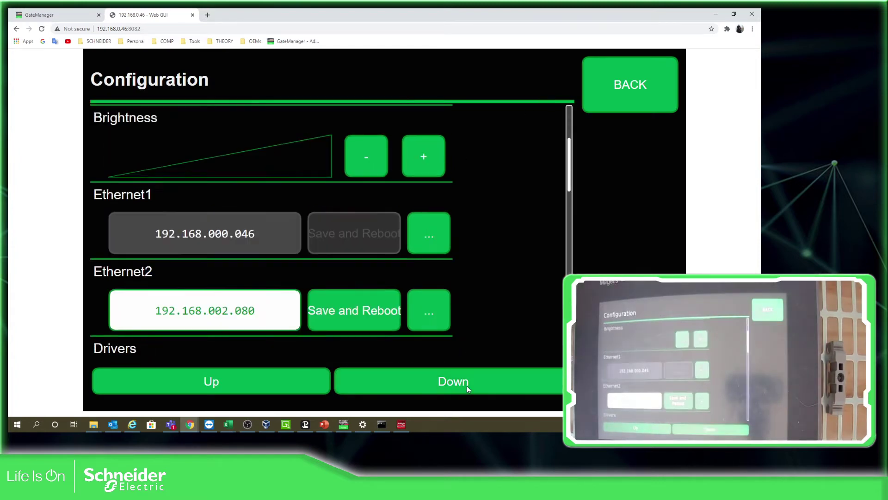
{"action": "left_click", "coordinate": [466, 385]}
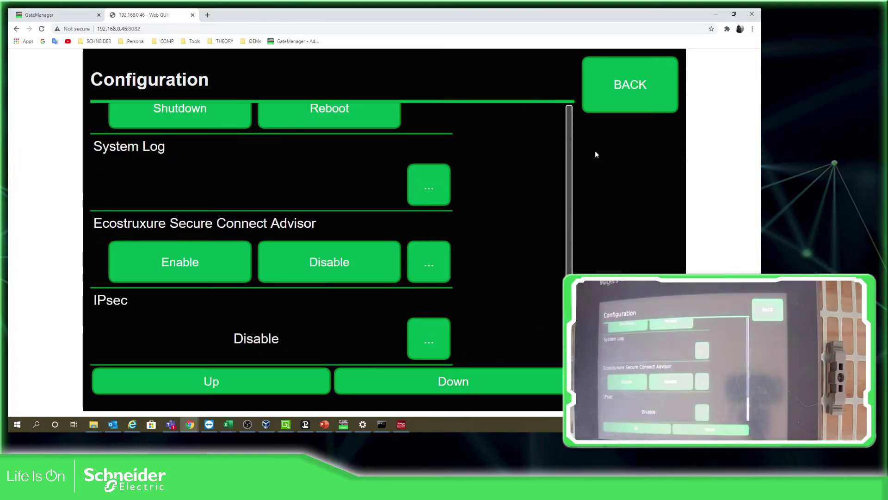
{"action": "left_click", "coordinate": [626, 91]}
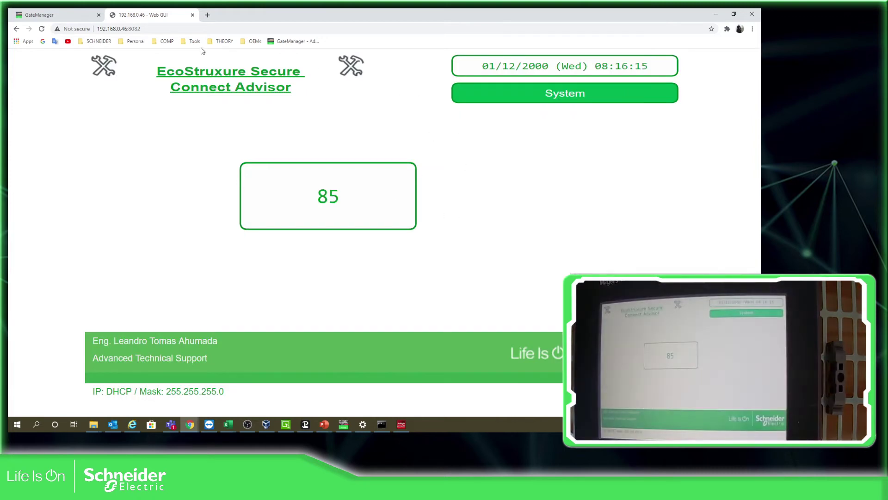
Close the Web GUI browser tab and switch to the PowerPoint slide show with the practice summary
{"action": "middle_click", "coordinate": [134, 11]}
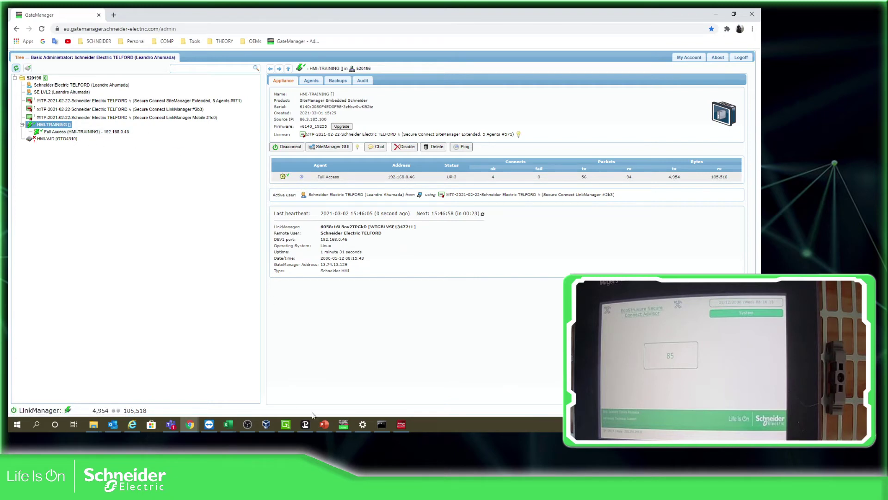
{"action": "mouse_move", "coordinate": [327, 426]}
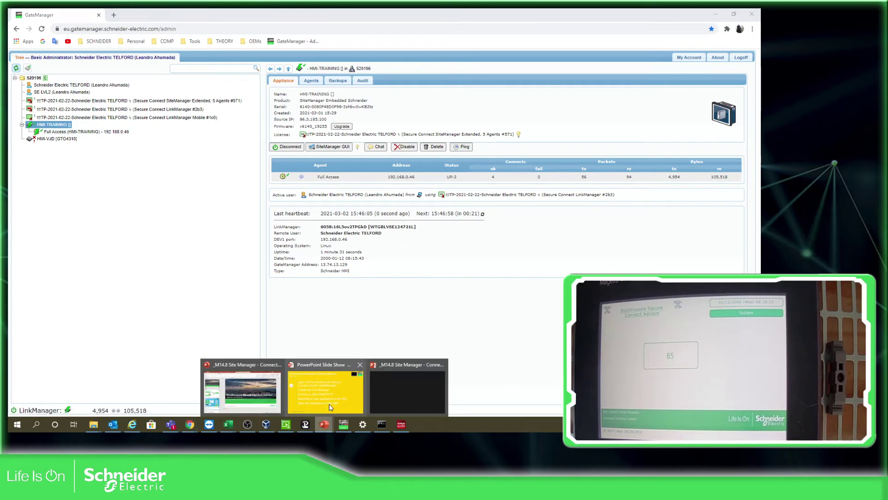
{"action": "left_click", "coordinate": [329, 404]}
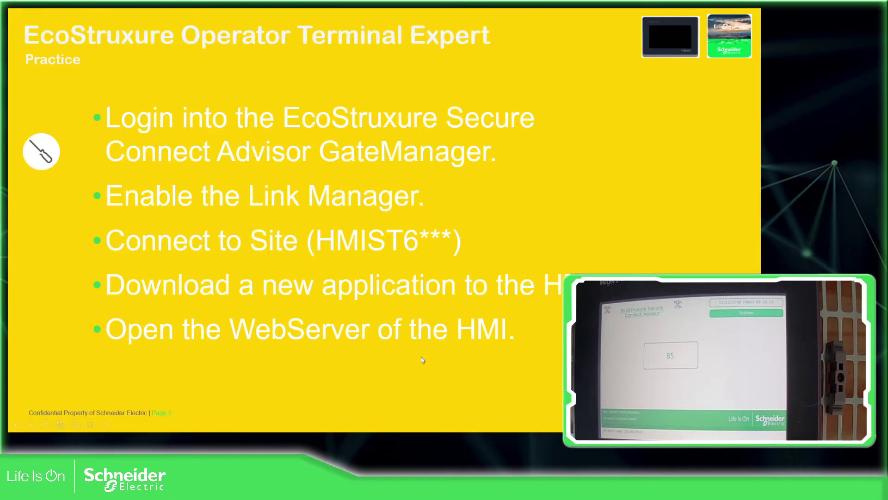
{"action": "left_click", "coordinate": [559, 294]}
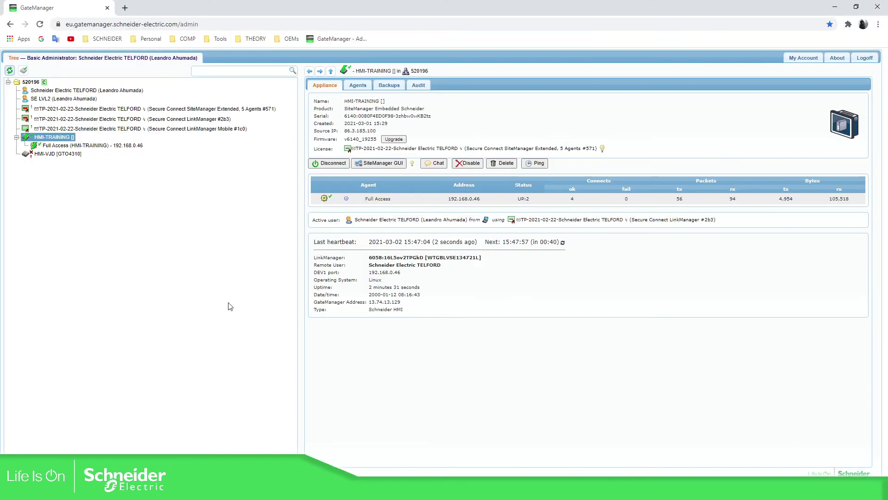
Open the SiteManager GUI of HMI-TRAINING from GateManager and open its device agents for editing
{"action": "left_click", "coordinate": [158, 308]}
{"action": "double_click", "coordinate": [53, 138]}
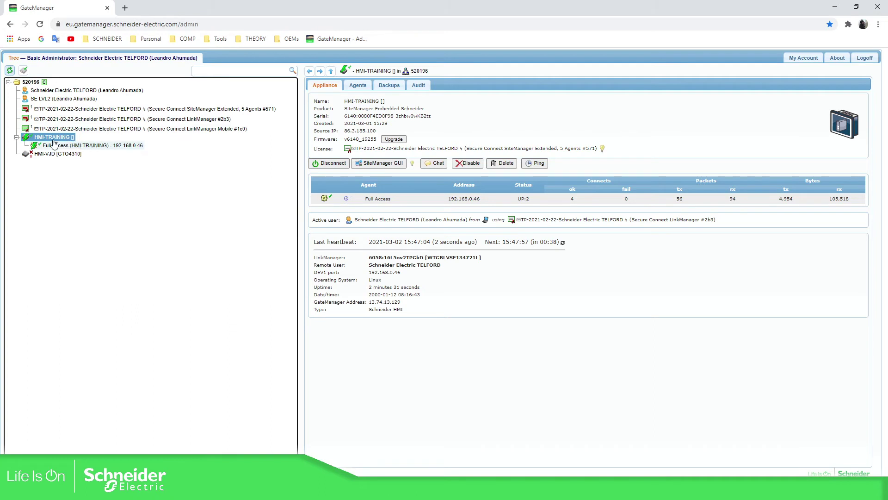
{"action": "left_click", "coordinate": [16, 138]}
{"action": "left_click", "coordinate": [377, 164]}
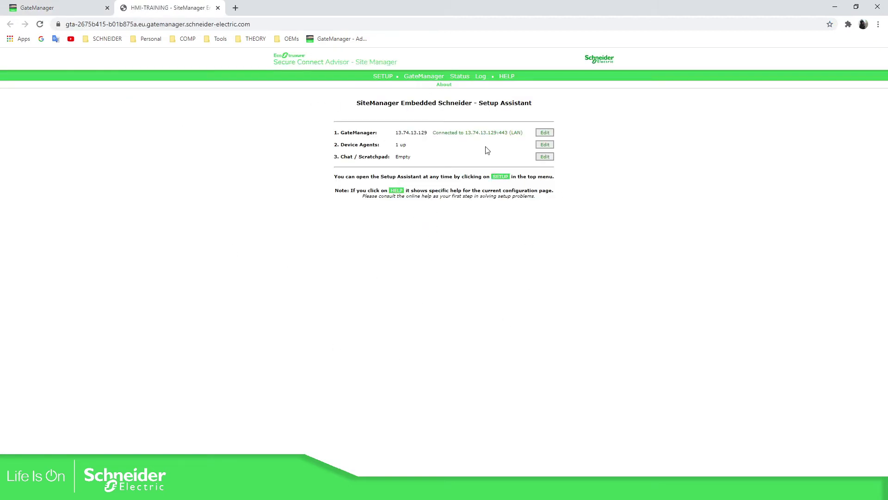
{"action": "left_click", "coordinate": [551, 146]}
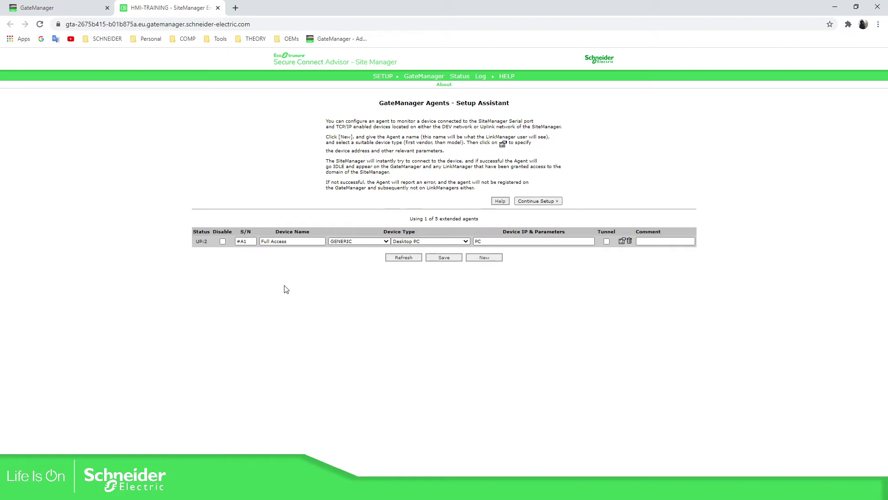
Add a new device agent named HMI_WebAccess to the agents list
{"action": "left_click", "coordinate": [493, 258]}
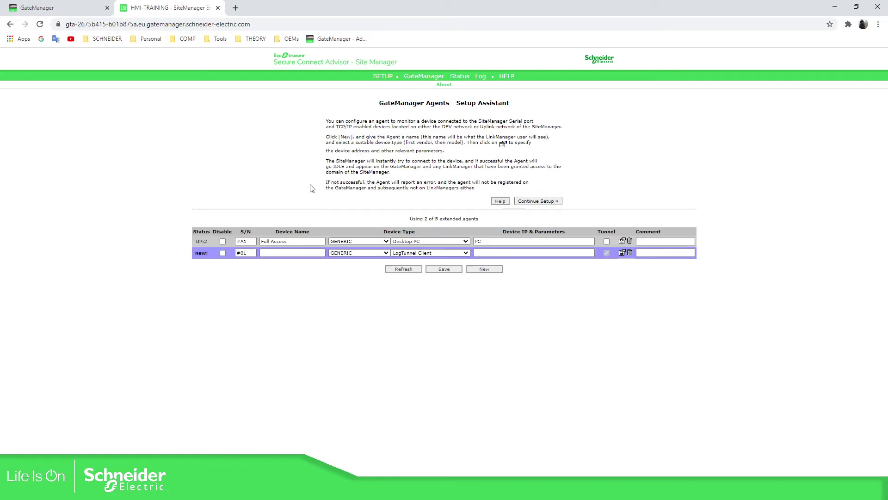
{"action": "left_click", "coordinate": [268, 254]}
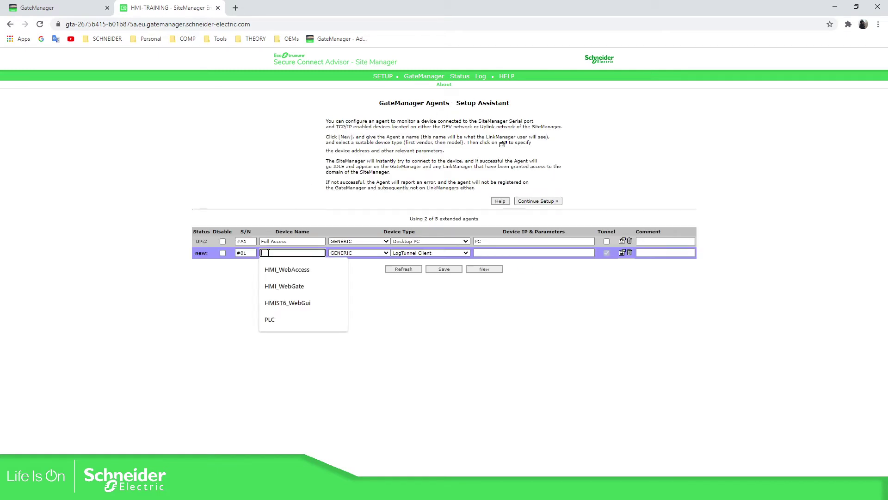
{"action": "left_click", "coordinate": [292, 272]}
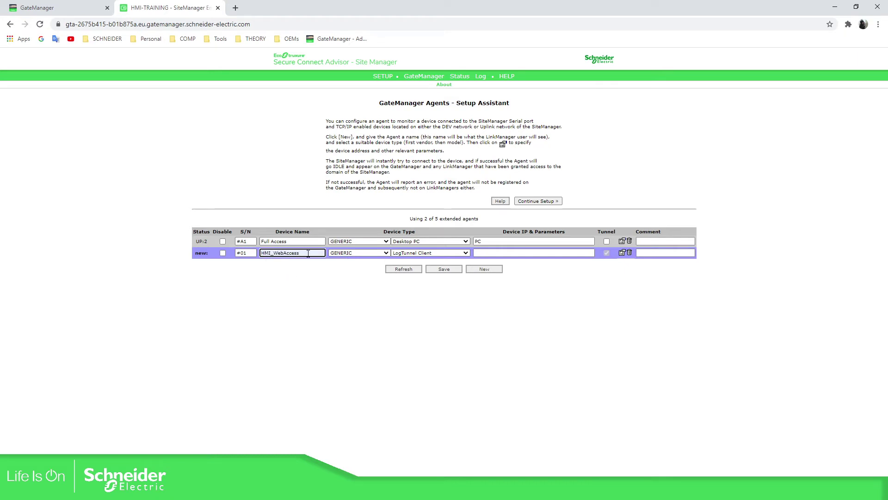
{"action": "left_click_drag", "start_coordinate": [309, 254], "coordinate": [247, 254]}
{"action": "left_click", "coordinate": [300, 262]}
Set the HMI_WebAccess agent's device type to Web access (WWW) and its device address to 192.168.0.46:8082
{"action": "left_click", "coordinate": [456, 254]}
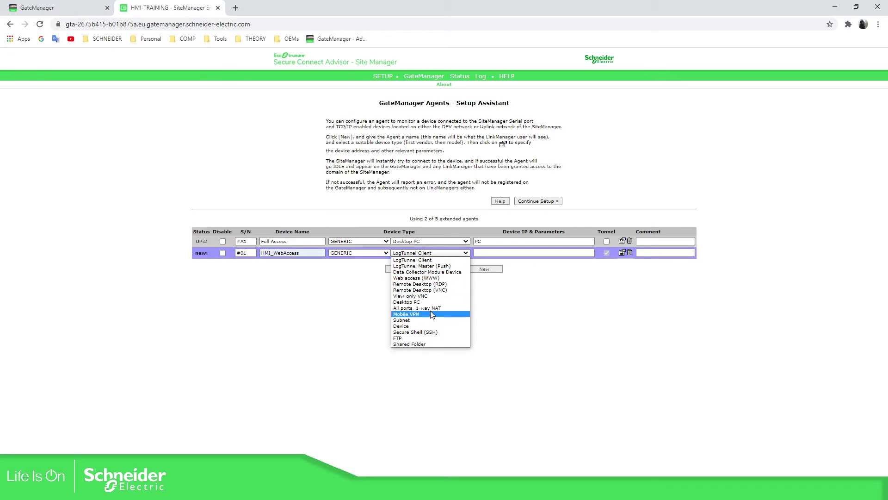
{"action": "left_click", "coordinate": [419, 278]}
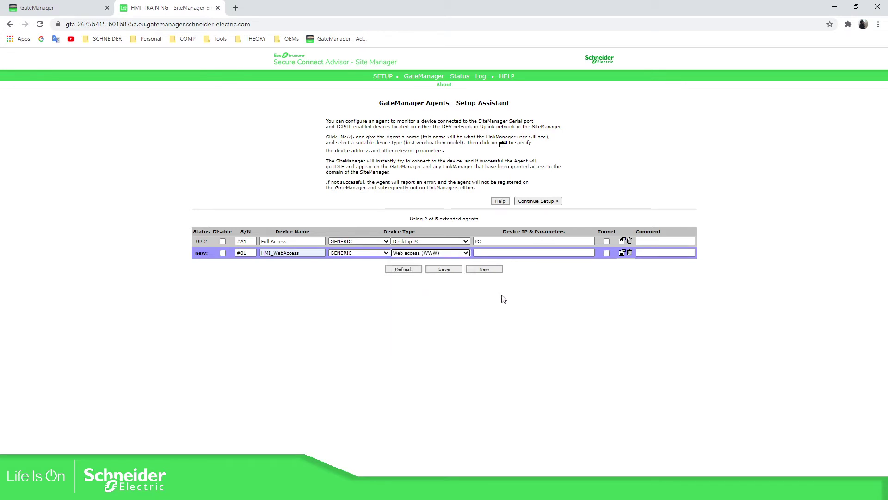
{"action": "left_click", "coordinate": [492, 252]}
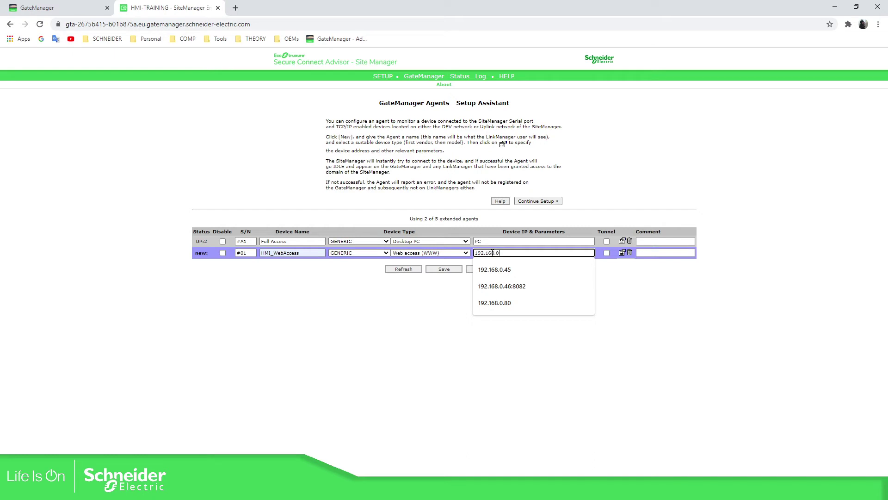
{"action": "type", "text": "192.168.0.46"}
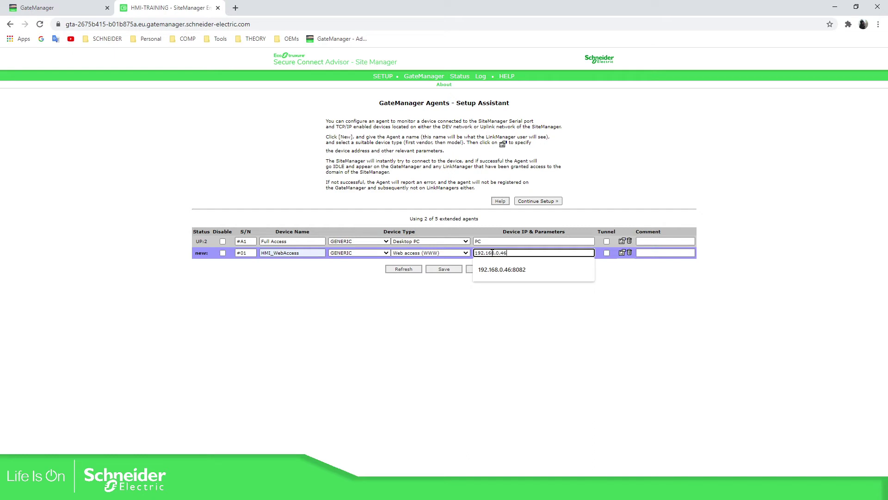
{"action": "type", "text": ":8082"}
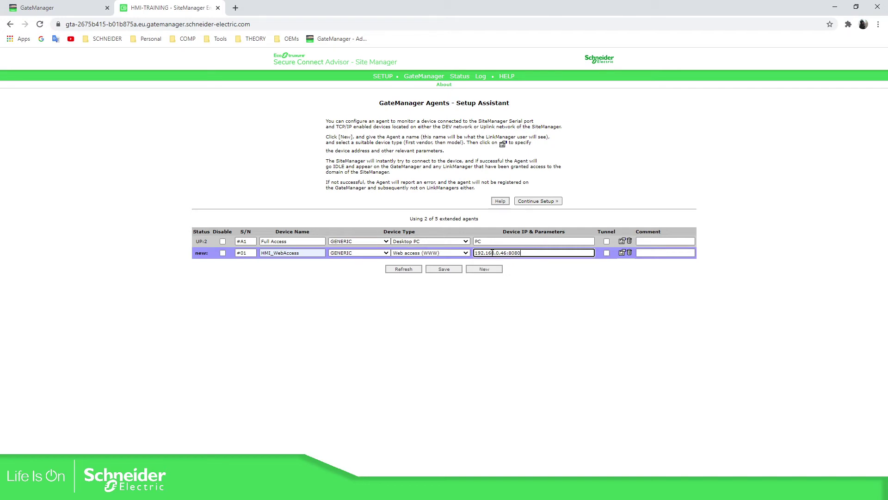
{"action": "left_click", "coordinate": [537, 285]}
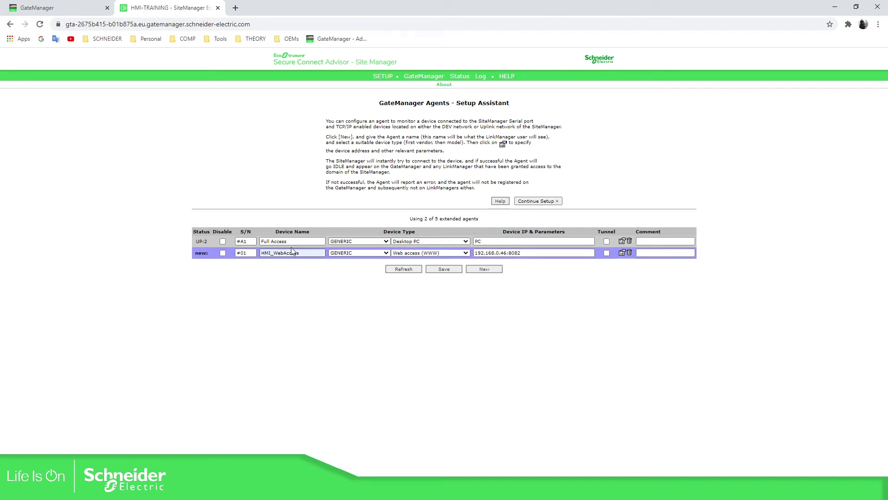
Check the existing agents in the GateManager tree, save the new HMI_WebAccess agent and continue to the setup overview
{"action": "left_click", "coordinate": [62, 10]}
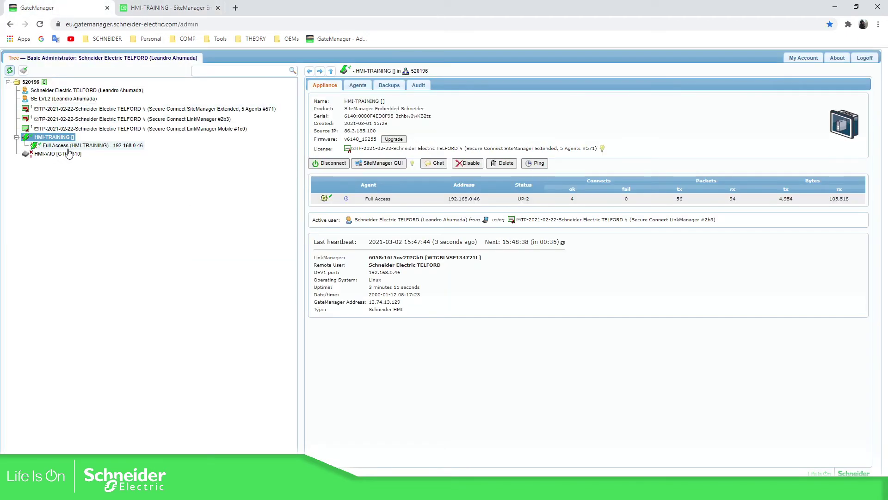
{"action": "left_click", "coordinate": [167, 9]}
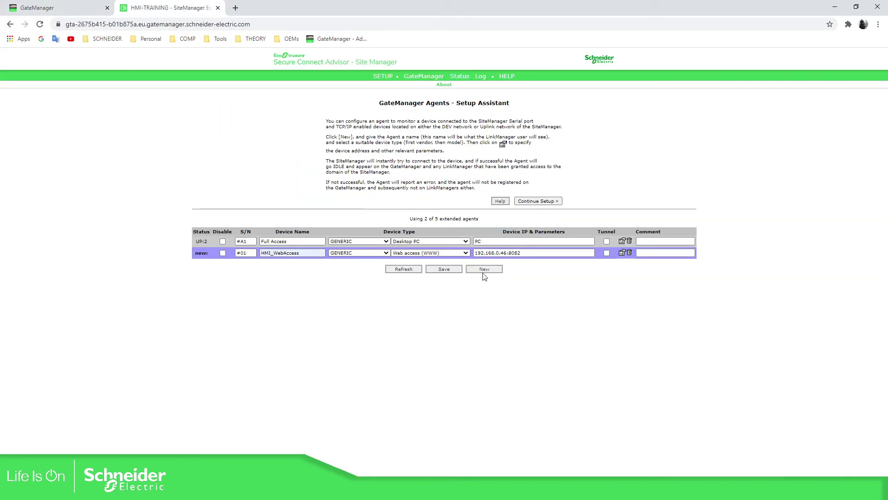
{"action": "left_click", "coordinate": [448, 270]}
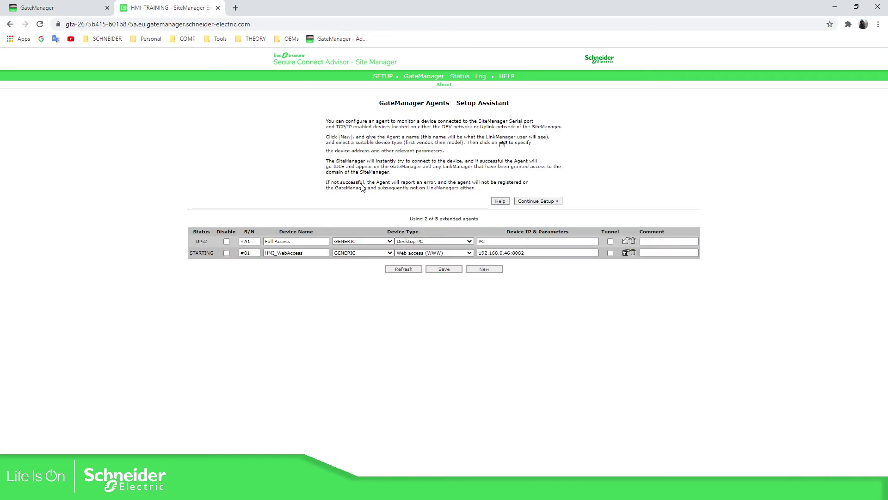
{"action": "left_click", "coordinate": [528, 200]}
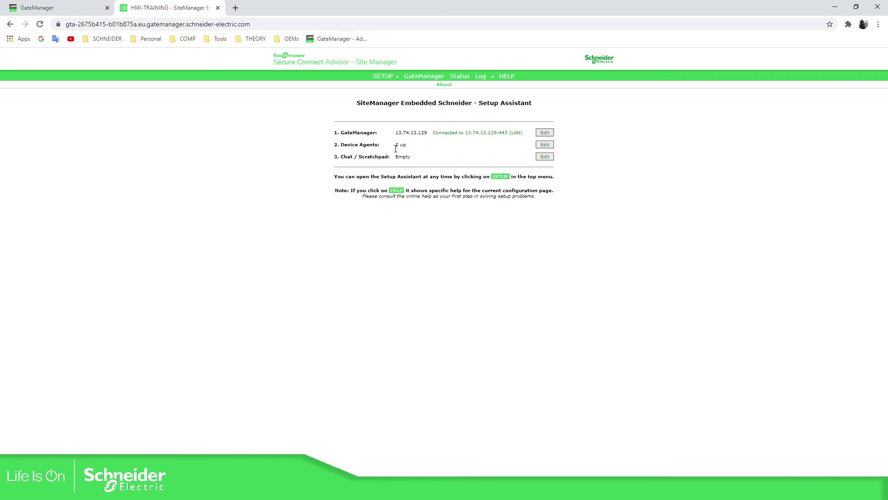
Return to GateManager, refresh the device tree and show the details of the HMI_WebAccess agent under HMI-TRAINING
{"action": "left_click", "coordinate": [76, 6]}
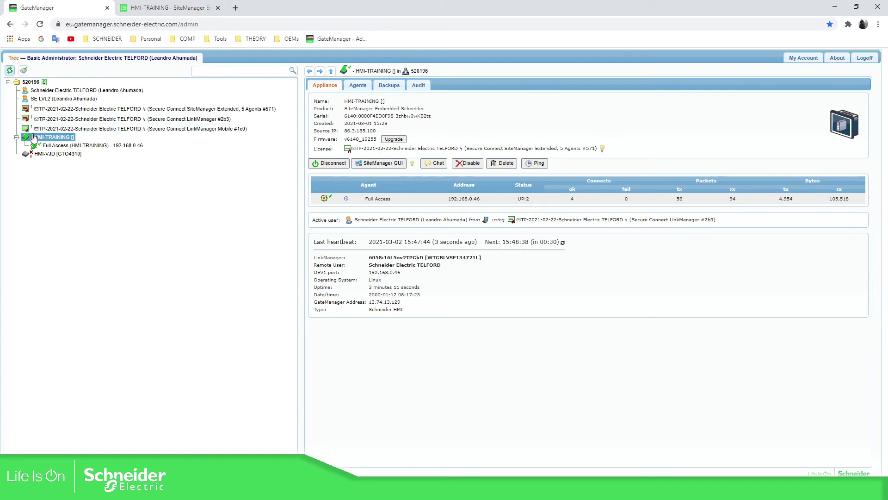
{"action": "left_click", "coordinate": [10, 71]}
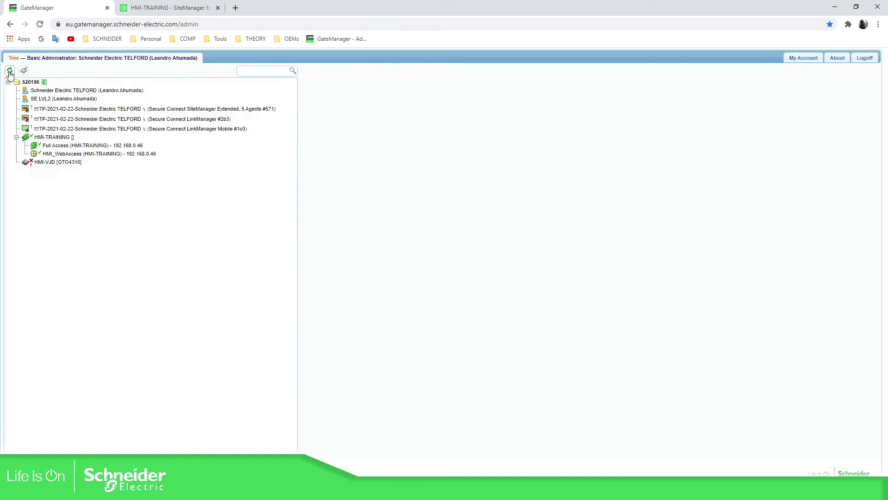
{"action": "left_click", "coordinate": [88, 153]}
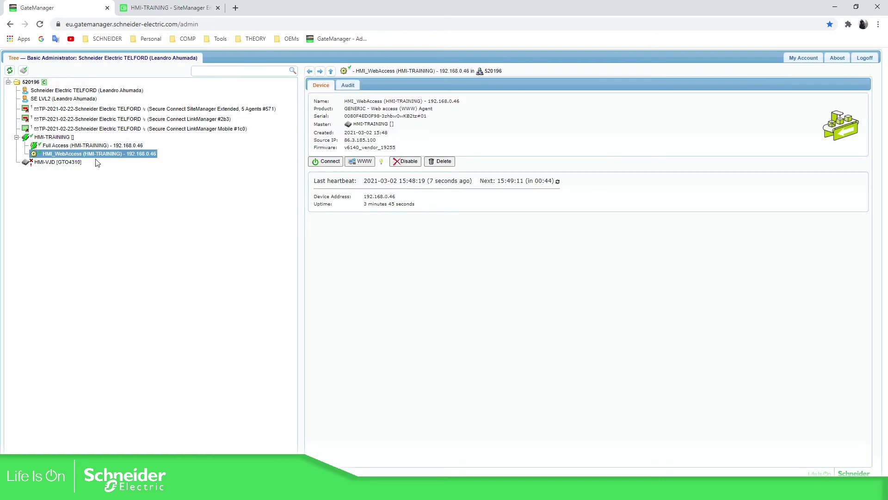
Try to open the HMI_WebAccess agent's web page from its device details and return to GateManager
{"action": "left_click", "coordinate": [42, 138]}
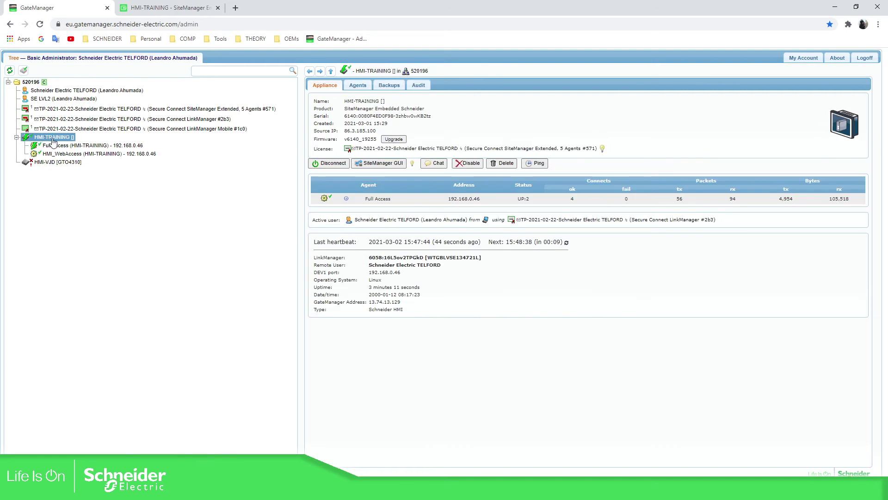
{"action": "left_click", "coordinate": [82, 155]}
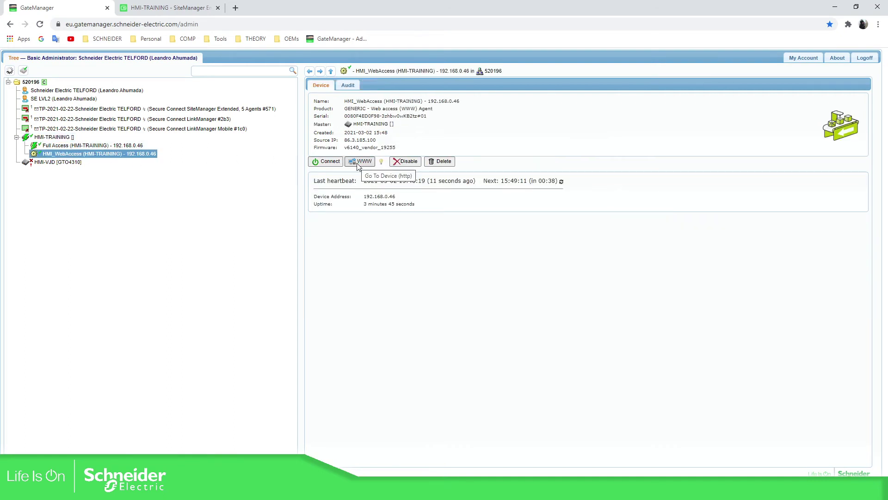
{"action": "left_click", "coordinate": [357, 163]}
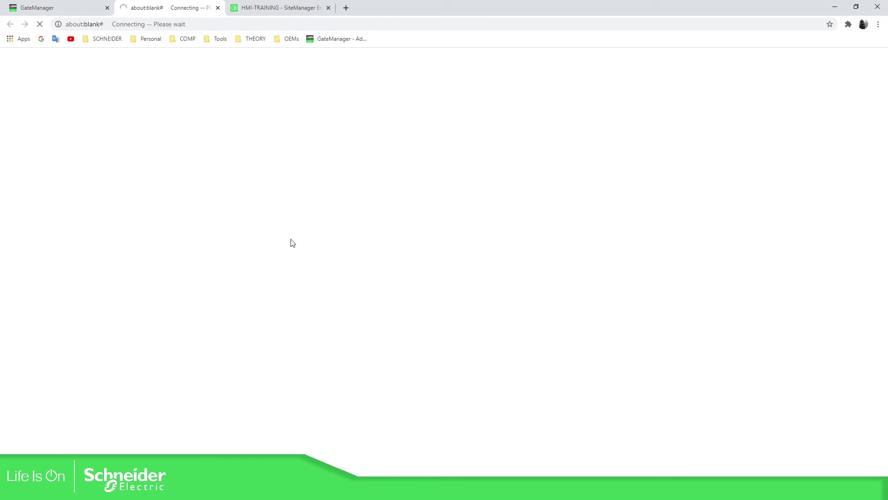
{"action": "left_click", "coordinate": [64, 4]}
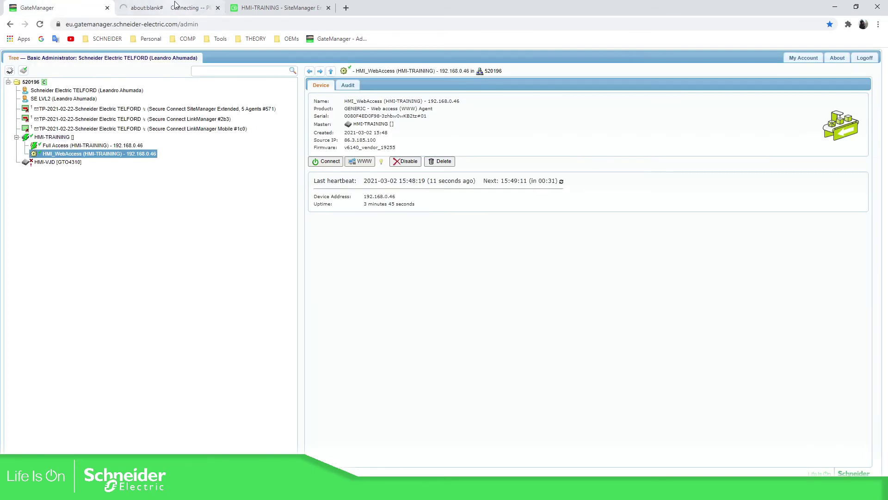
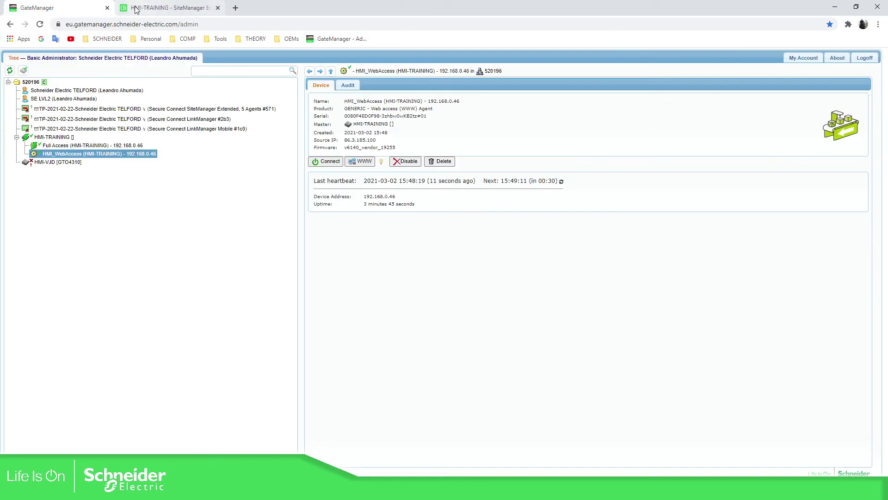
{"action": "left_click", "coordinate": [92, 8]}
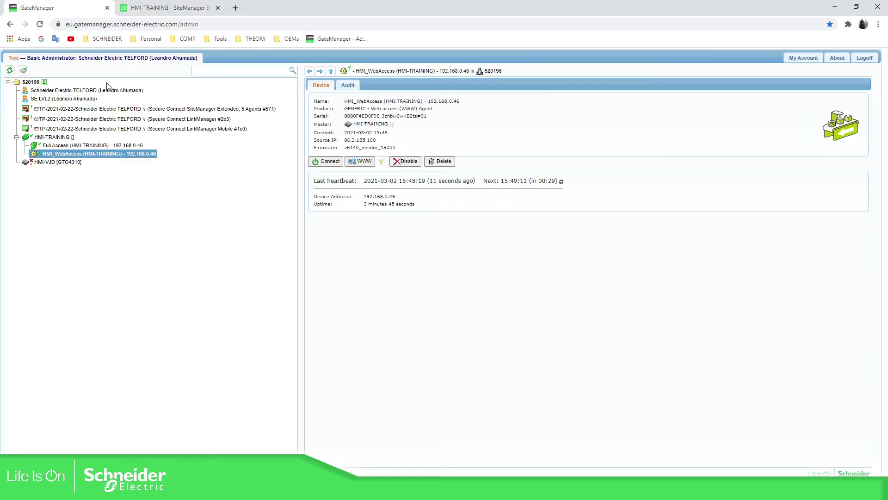
Disconnect from the HMI-TRAINING appliance and check the running ping to 192.168.0.46 in the Command Prompt
{"action": "left_click", "coordinate": [52, 137]}
{"action": "left_click", "coordinate": [333, 164]}
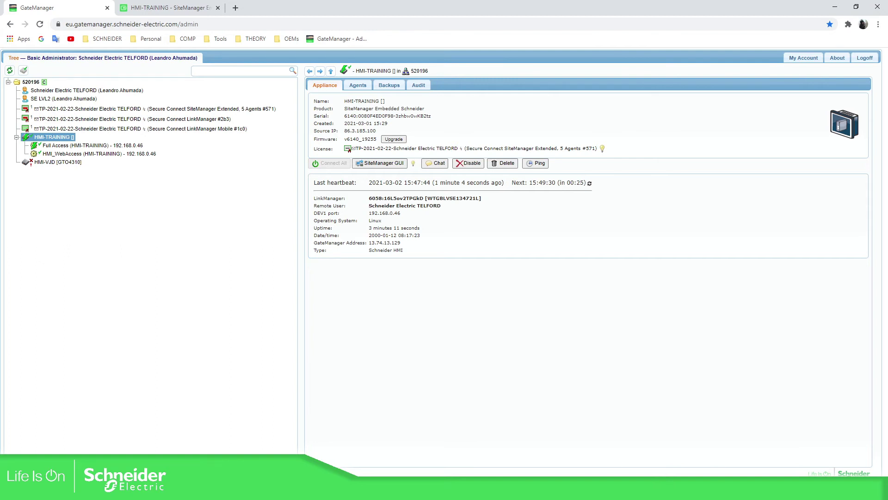
{"action": "key", "text": "alt+Tab"}
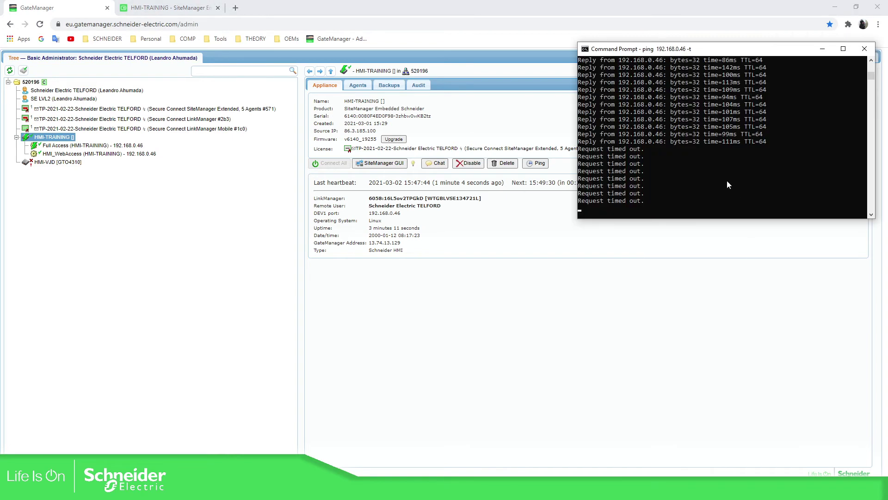
{"action": "left_click", "coordinate": [415, 284]}
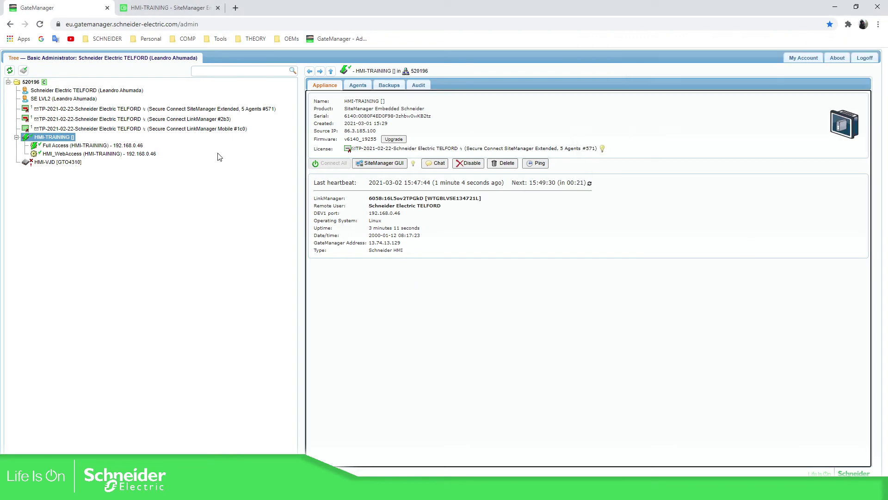
Refresh the device tree and try to connect to all HMI-TRAINING agents, agreeing to disconnect the existing LinkManager session
{"action": "left_click", "coordinate": [9, 71]}
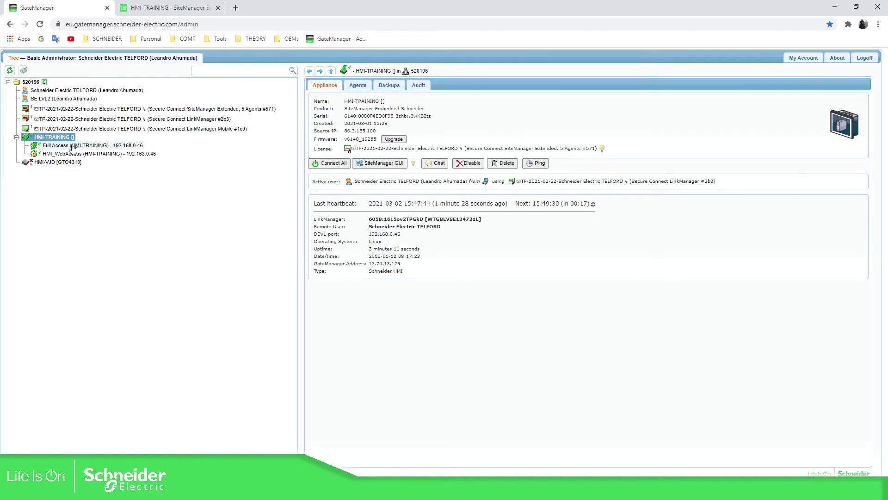
{"action": "left_click", "coordinate": [327, 163]}
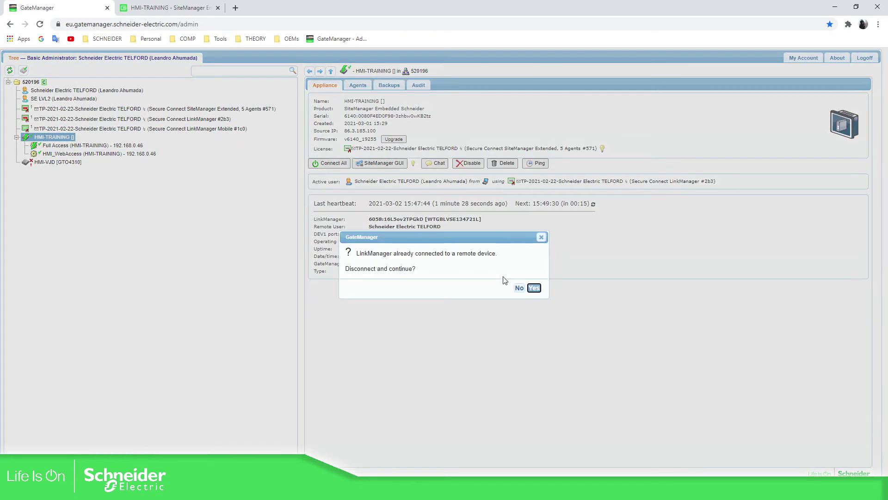
{"action": "left_click", "coordinate": [534, 289]}
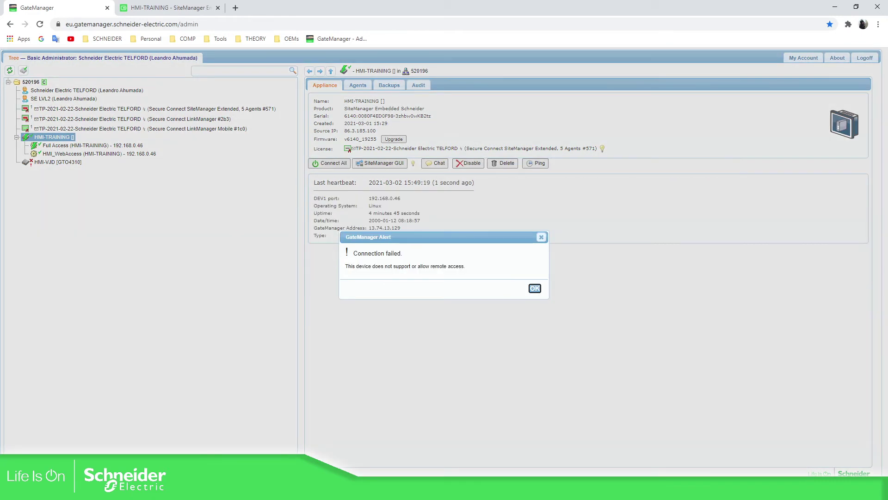
{"action": "left_click", "coordinate": [535, 289]}
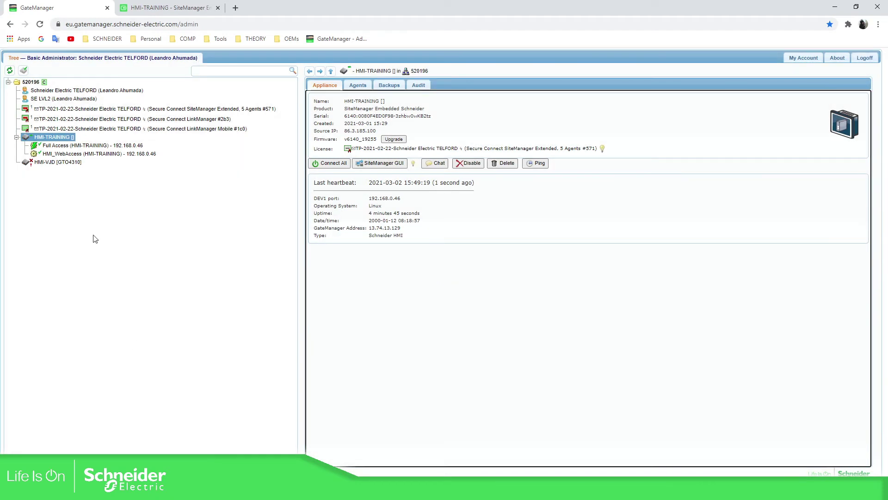
Refresh the device tree and connect to all agents of the HMI-TRAINING appliance
{"action": "left_click", "coordinate": [16, 137]}
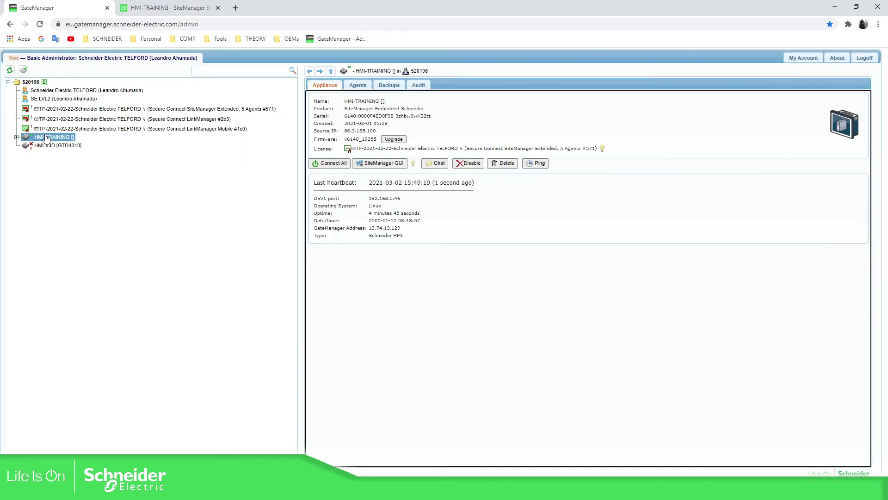
{"action": "left_click", "coordinate": [16, 137]}
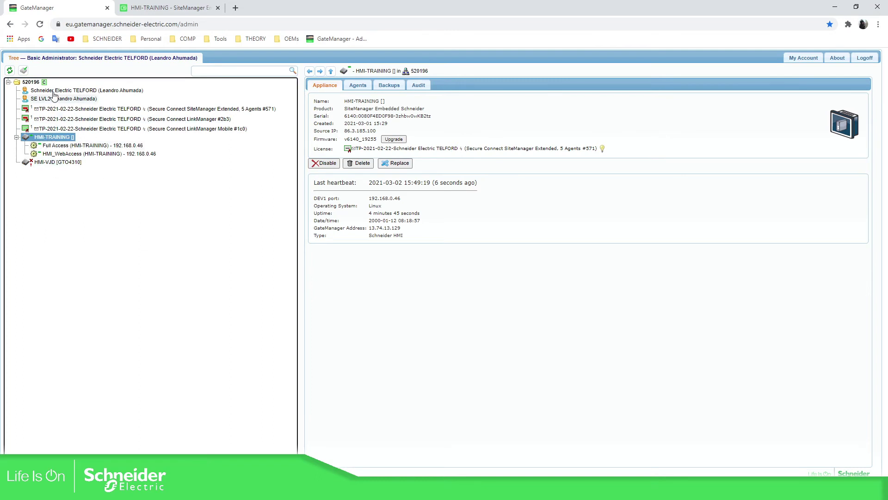
{"action": "right_click", "coordinate": [51, 138]}
{"action": "key", "text": "Escape"}
{"action": "left_click", "coordinate": [9, 71]}
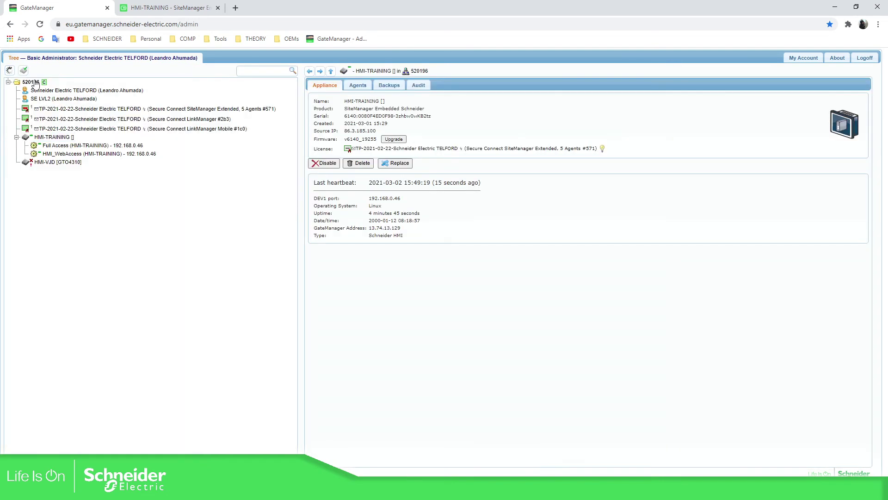
{"action": "left_click", "coordinate": [55, 139]}
{"action": "right_click", "coordinate": [56, 140]}
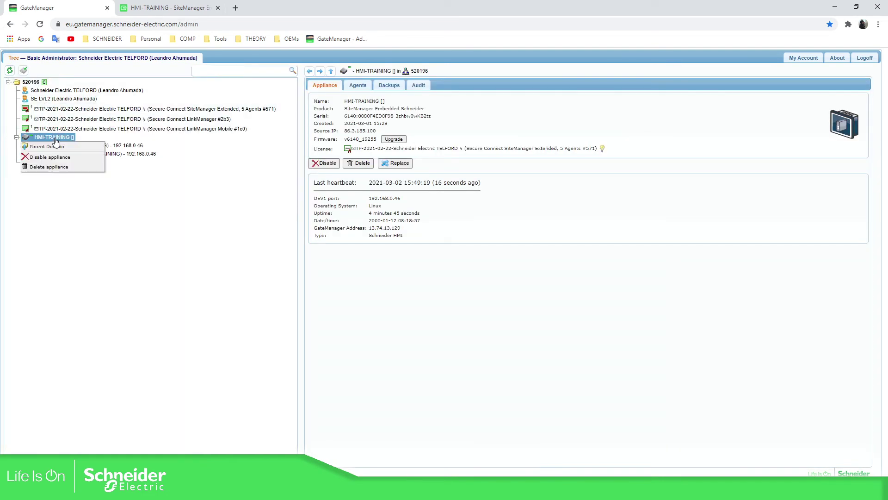
{"action": "left_click", "coordinate": [111, 192]}
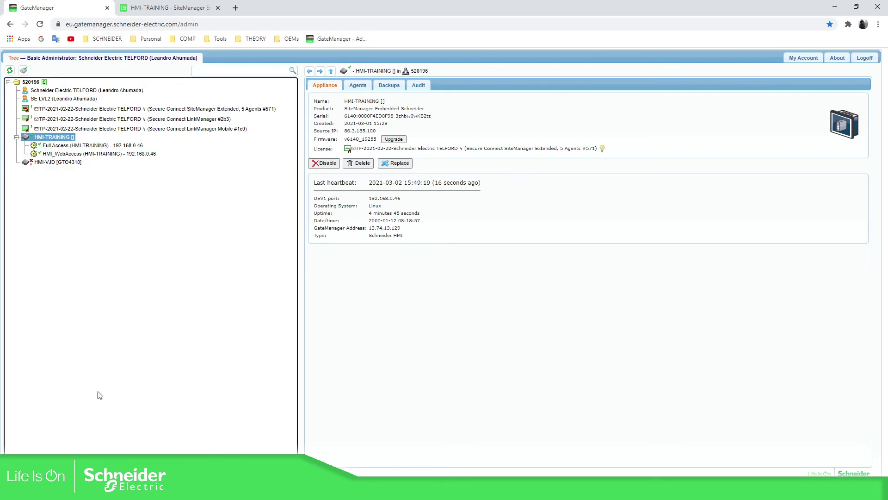
{"action": "left_click", "coordinate": [320, 164]}
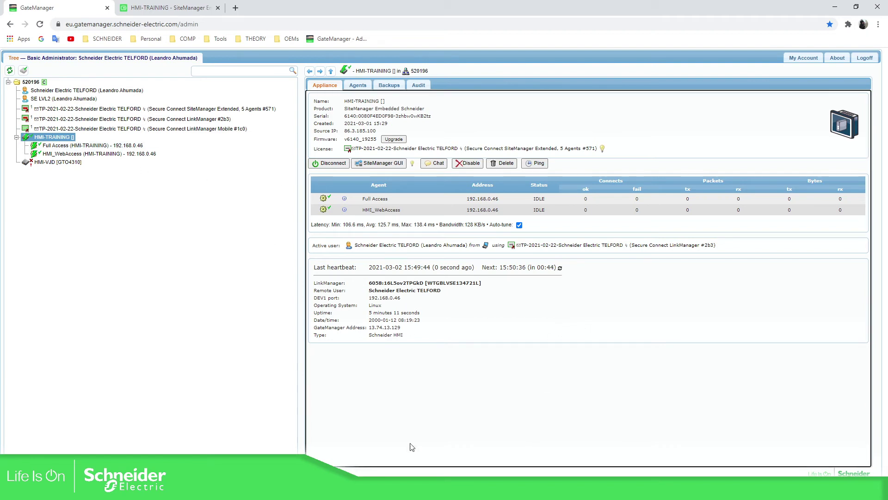
Open the HMI_WebAccess agent's web page and check the running ping to 192.168.0.46 in the Command Prompt
{"action": "left_click", "coordinate": [92, 154]}
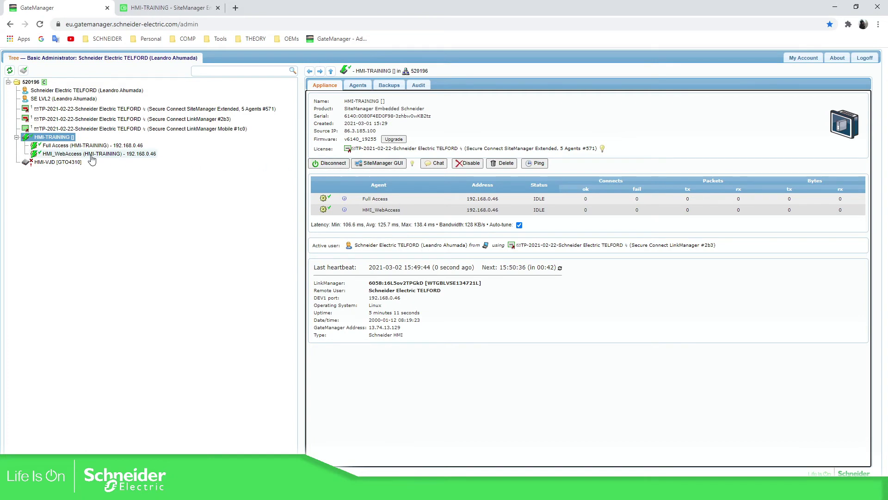
{"action": "left_click", "coordinate": [364, 162]}
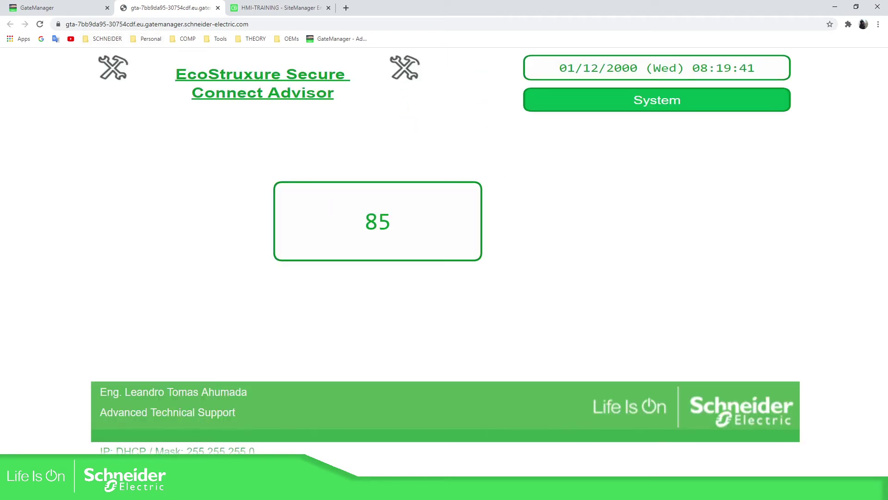
{"action": "key", "text": "alt+Tab"}
{"action": "key", "text": "super+Down"}
{"action": "key", "text": "alt+Tab"}
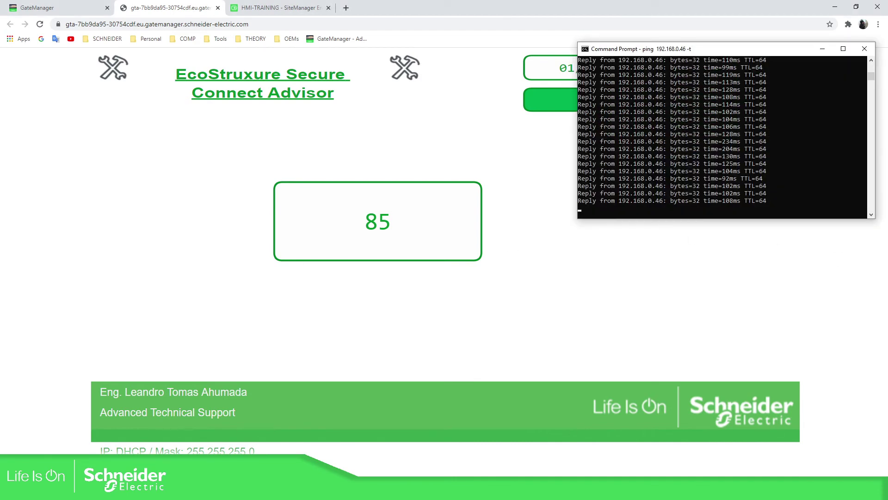
{"action": "key", "text": "super+Down"}
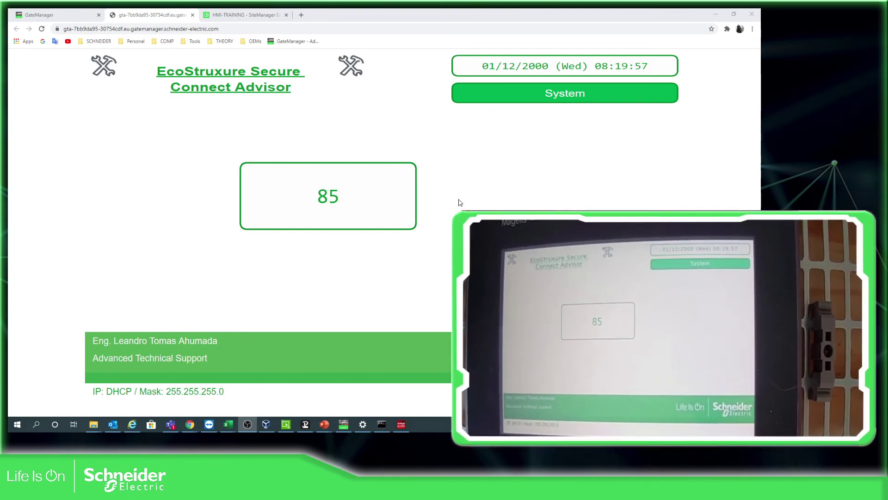
Try to set the numeric value on the remote HMI screen to 45 with its entry keypad
{"action": "left_click", "coordinate": [367, 210]}
{"action": "left_click", "coordinate": [521, 252]}
{"action": "type", "text": "5"}
{"action": "key", "text": "BackSpace"}
{"action": "left_click", "coordinate": [658, 207]}
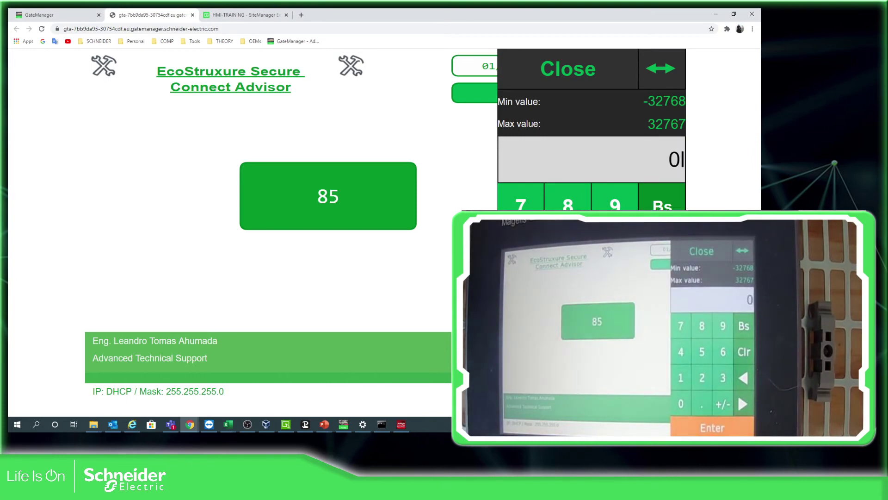
{"action": "type", "text": "45"}
{"action": "key", "text": "Return"}
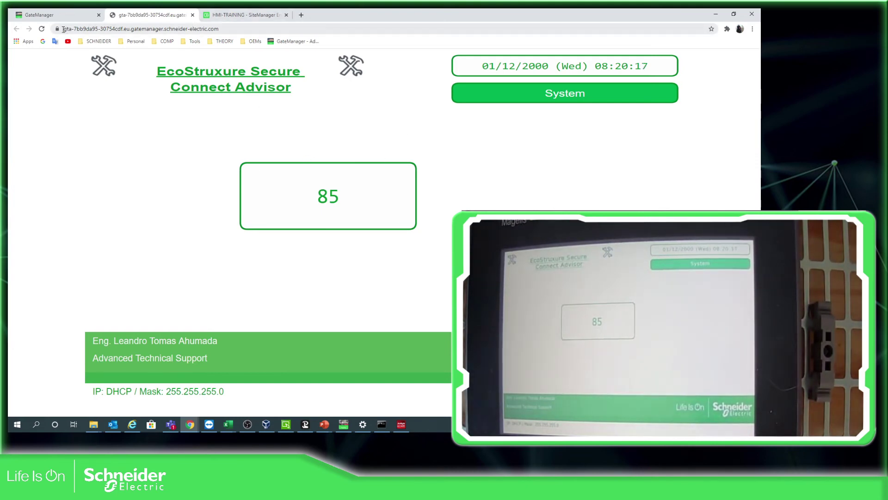
Open the HMI's Web GUI directly at 192.168.0.46:8082 in a new browser tab
{"action": "left_click", "coordinate": [301, 15]}
{"action": "type", "text": "192.168"}
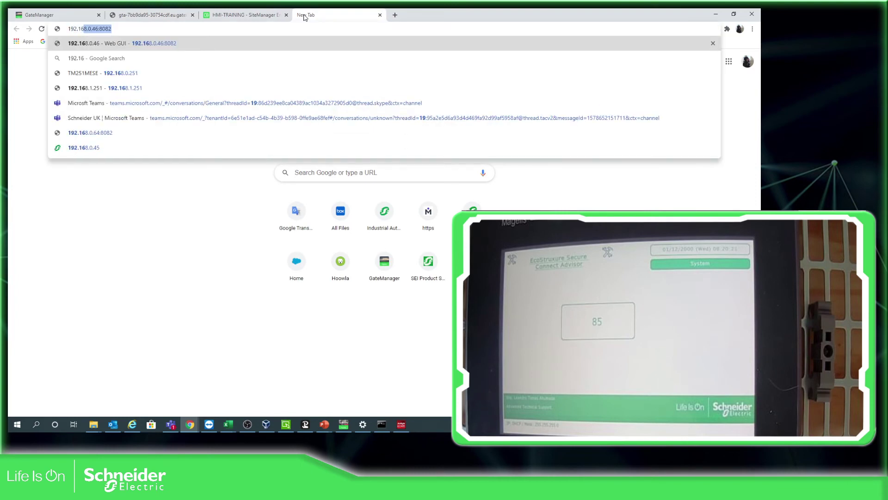
{"action": "type", "text": ".0.46"}
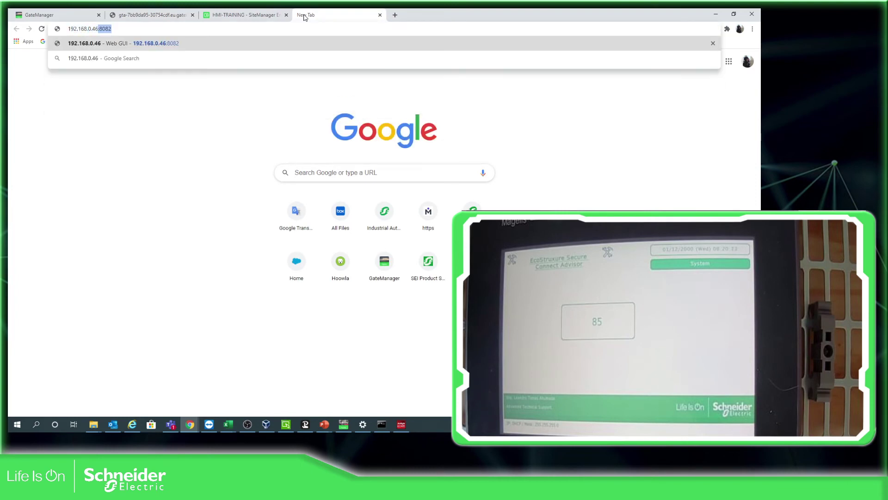
{"action": "key", "text": "Return"}
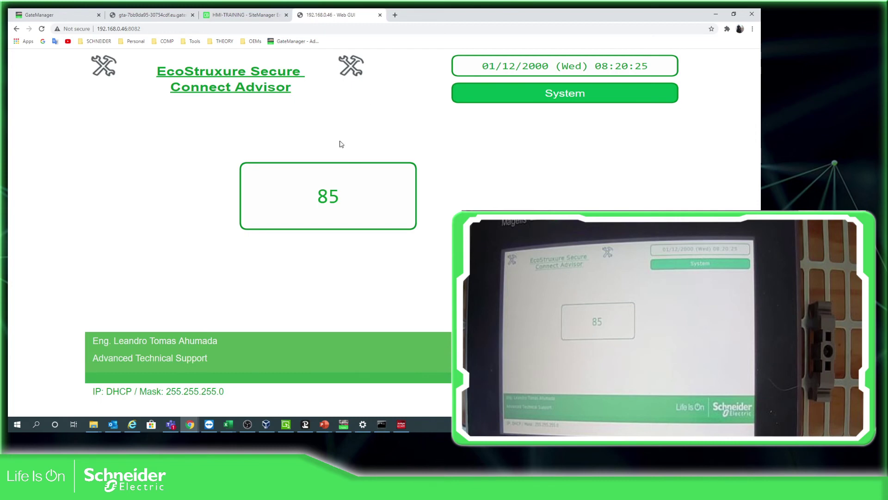
Return to GateManager and disconnect from the HMI-TRAINING appliance
{"action": "key", "text": "ctrl+shift+Tab"}
{"action": "key", "text": "ctrl+shift+Tab"}
{"action": "key", "text": "ctrl+shift+Tab"}
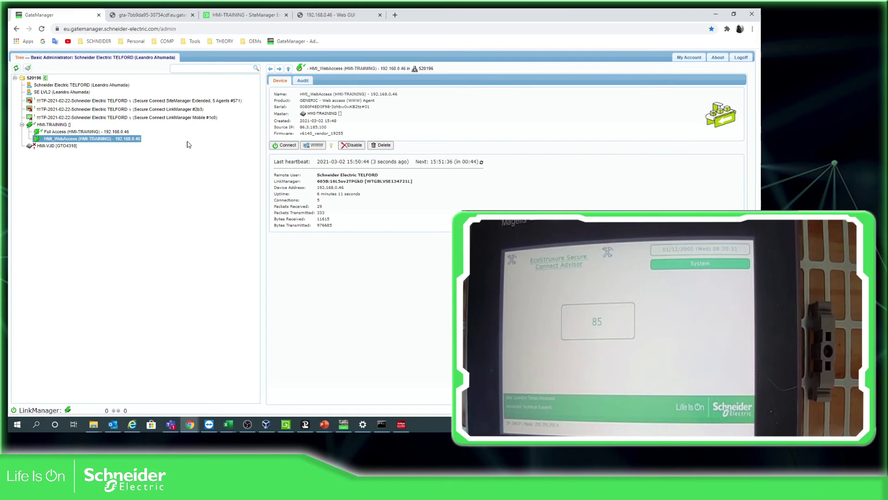
{"action": "left_click", "coordinate": [153, 282]}
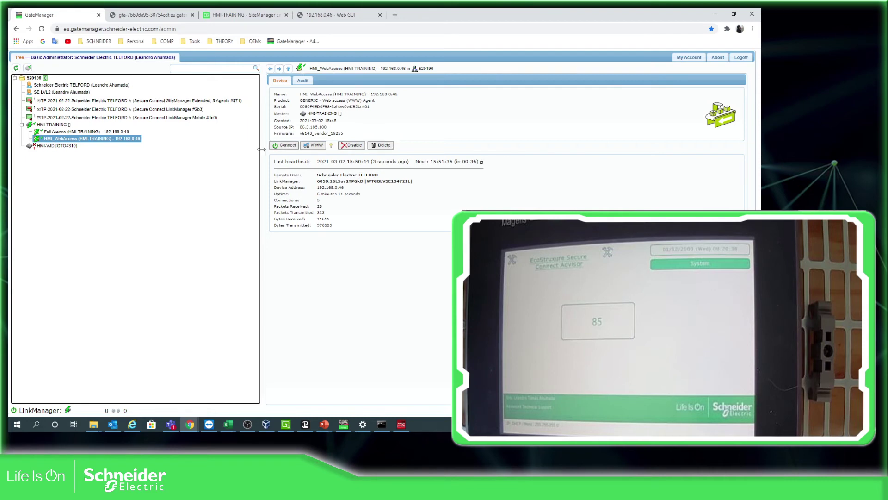
{"action": "left_click", "coordinate": [54, 124]}
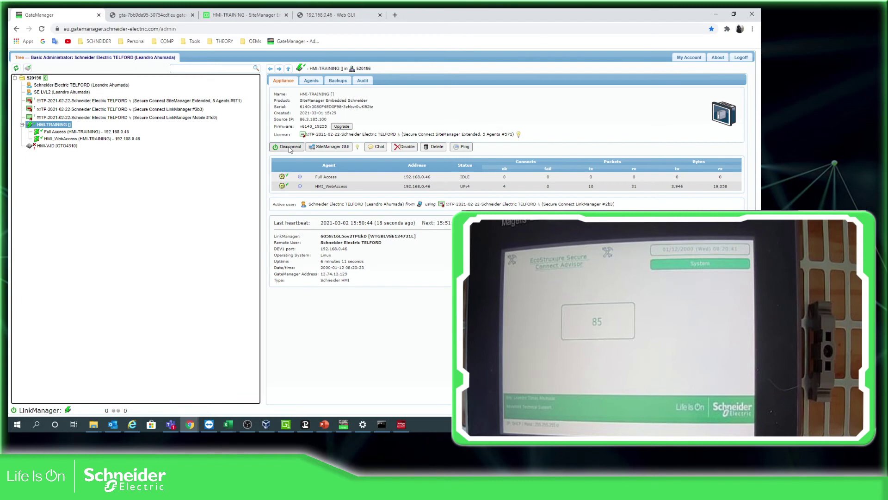
Connect to only the HMI_WebAccess agent and check its web page, closing the page's browser tabs
{"action": "left_click", "coordinate": [64, 139]}
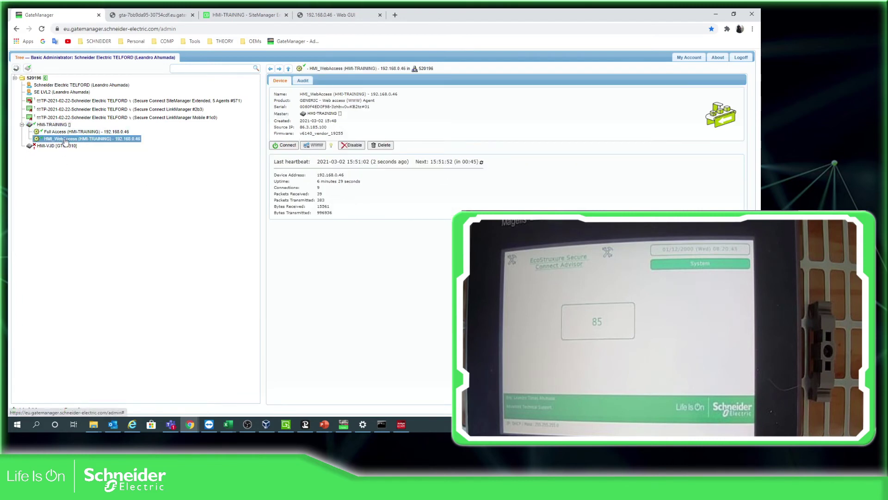
{"action": "left_click", "coordinate": [289, 146]}
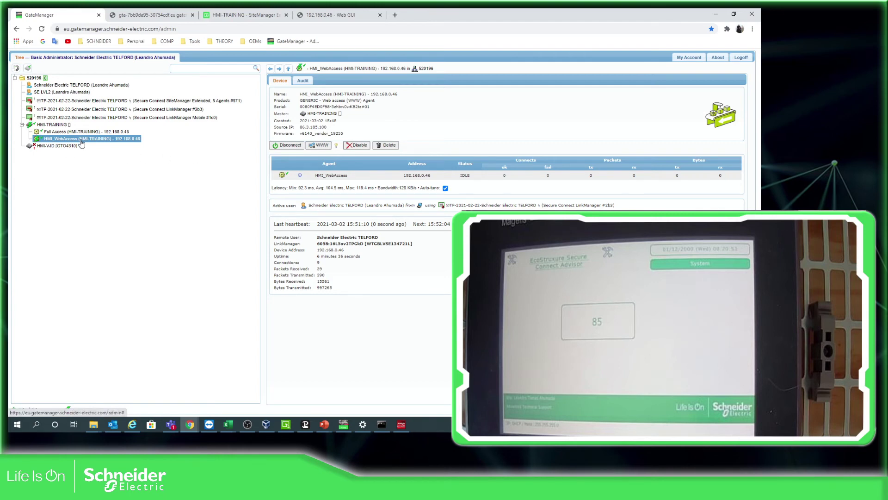
{"action": "left_click", "coordinate": [319, 145]}
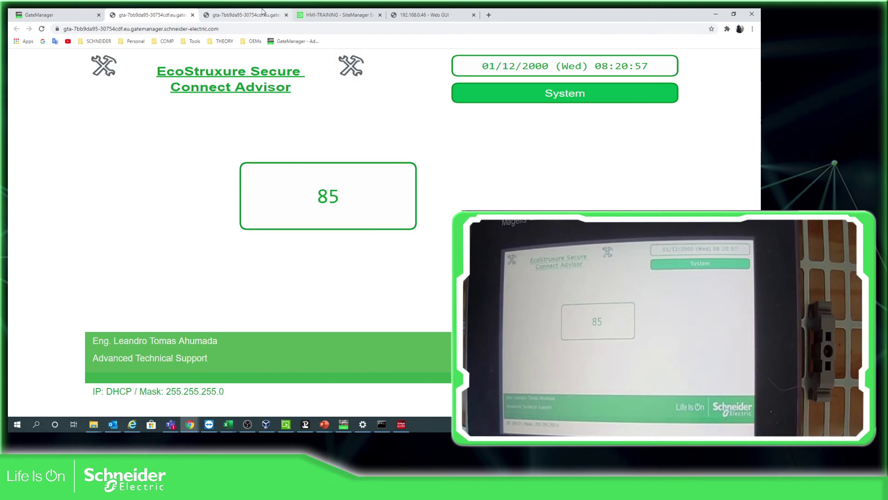
{"action": "middle_click", "coordinate": [141, 11]}
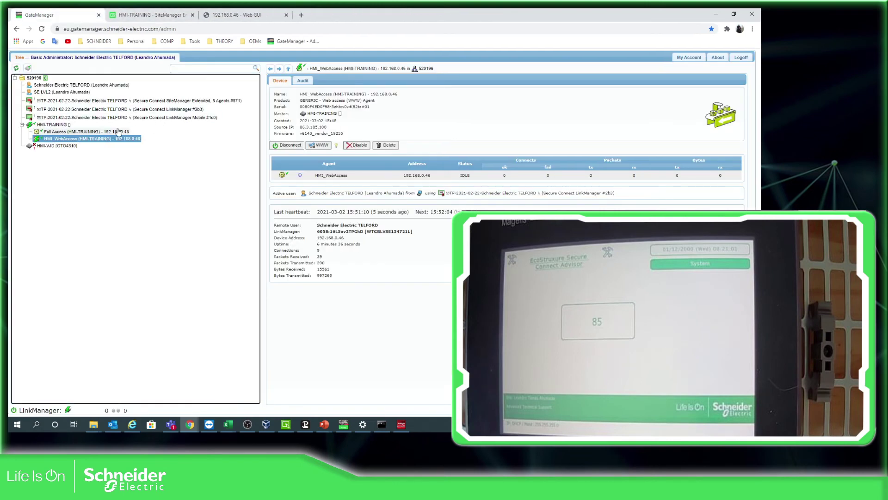
Disconnect from the HMI_WebAccess agent, check the running ping to 192.168.0.46 in Command Prompt, and return to the agent in GateManager
{"action": "left_click", "coordinate": [291, 146]}
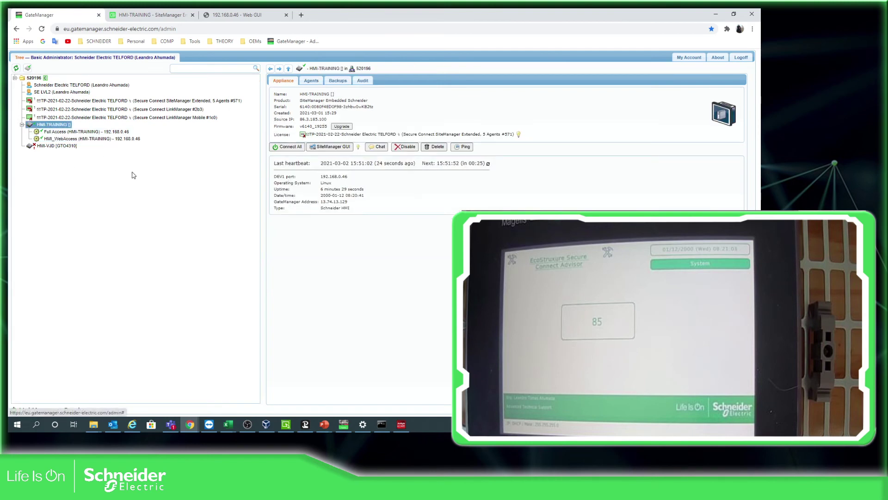
{"action": "left_click", "coordinate": [385, 428]}
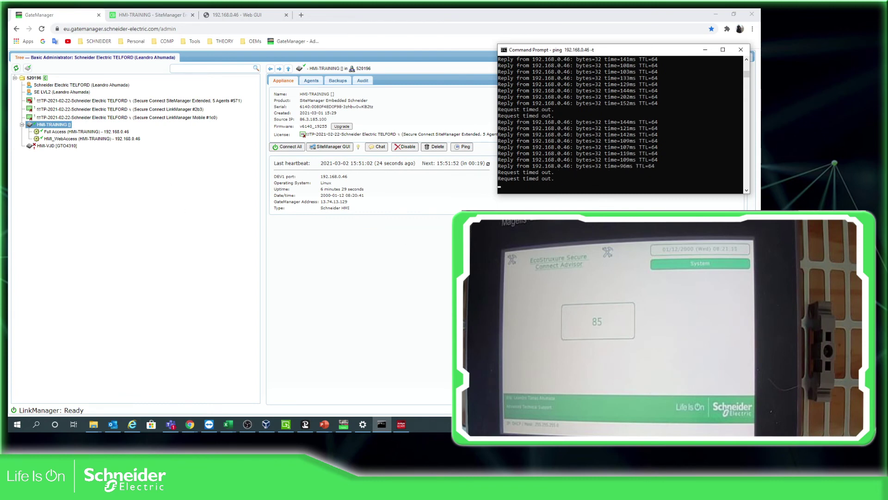
{"action": "left_click", "coordinate": [390, 275]}
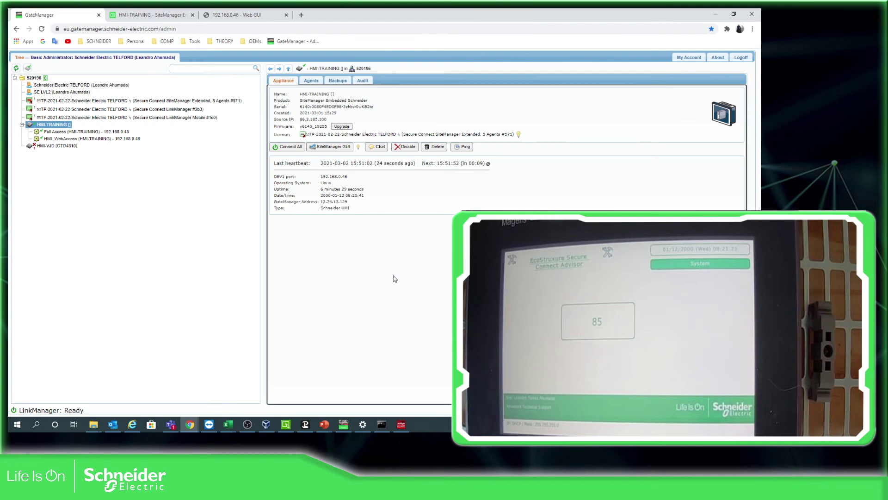
{"action": "left_click", "coordinate": [77, 141]}
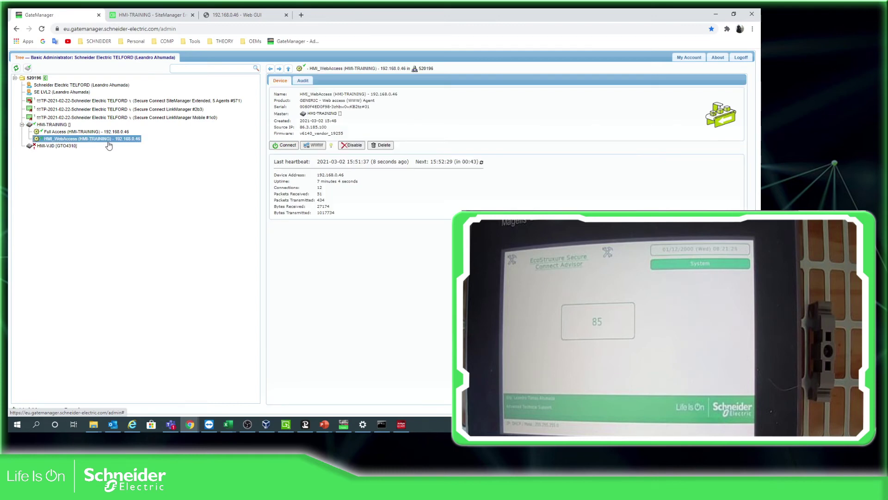
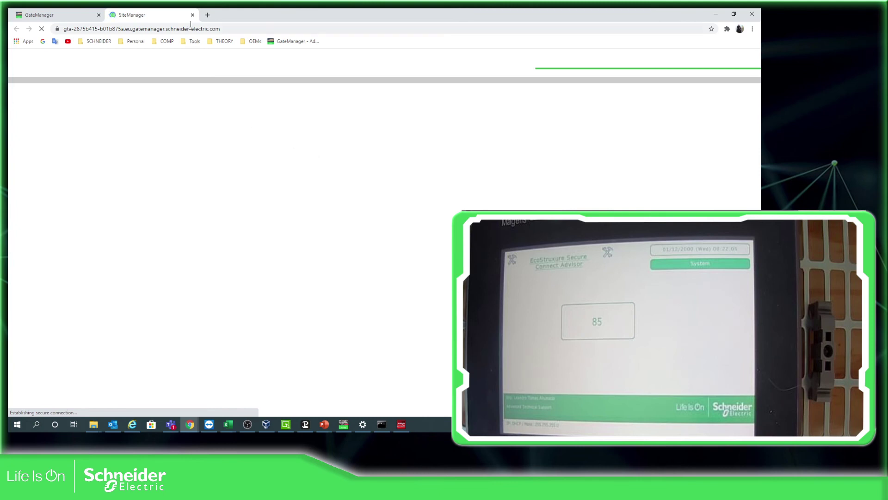
Try to open the SiteManager GUI of the HMI-TRAINING appliance, reloading GateManager and retrying once
{"action": "key", "text": "ctrl+w"}
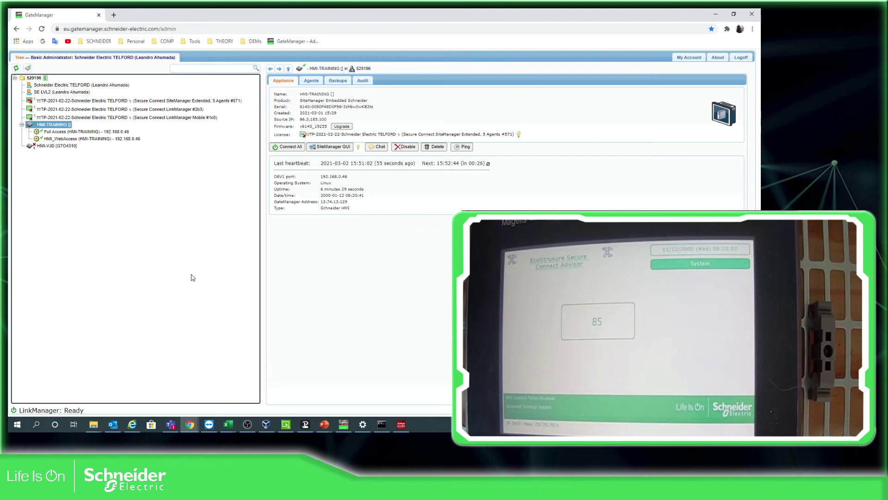
{"action": "key", "text": "F5"}
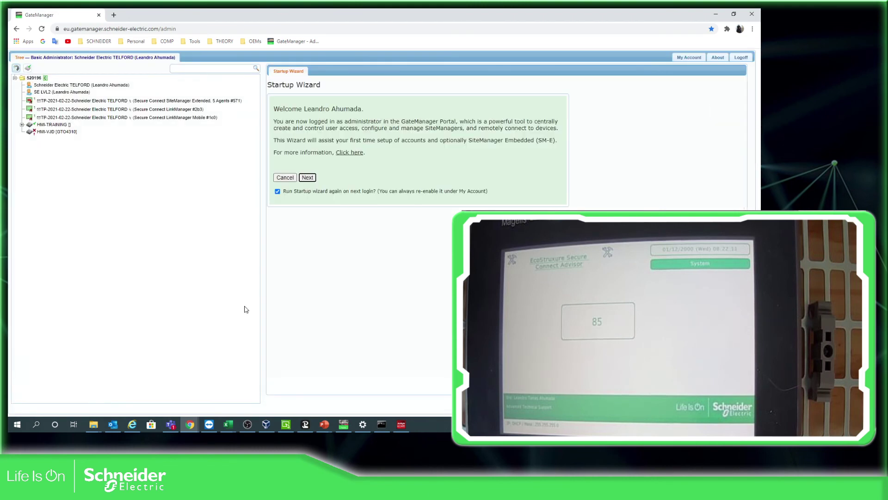
{"action": "left_click", "coordinate": [46, 124]}
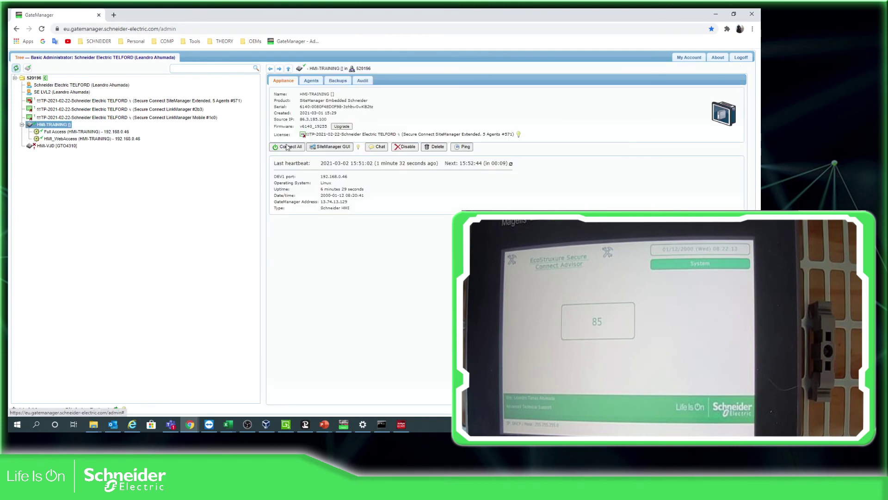
{"action": "left_click", "coordinate": [338, 149]}
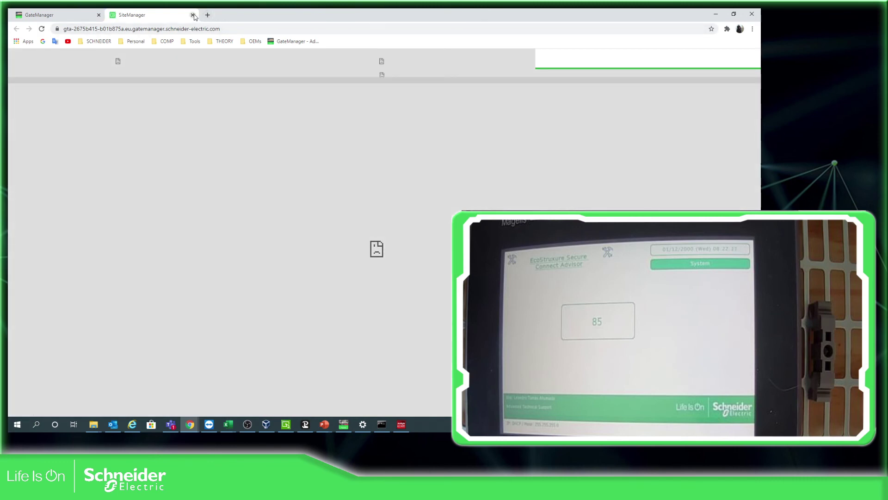
{"action": "left_click", "coordinate": [193, 15]}
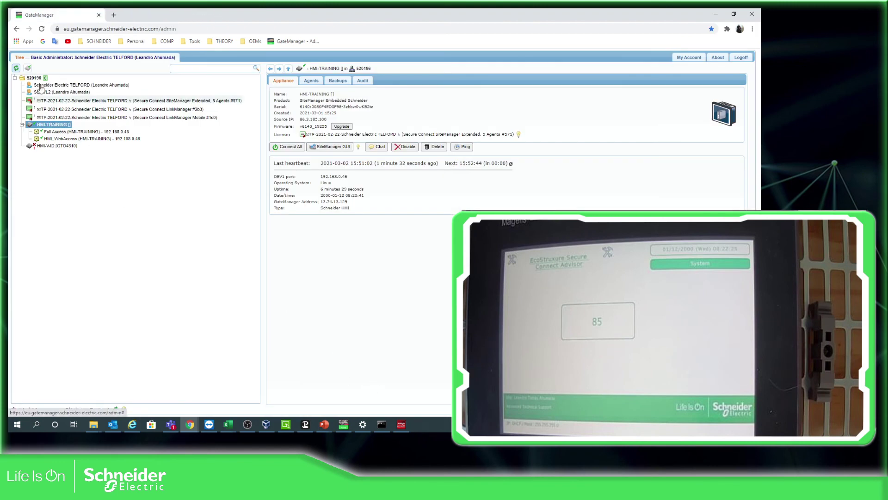
{"action": "left_click", "coordinate": [339, 149]}
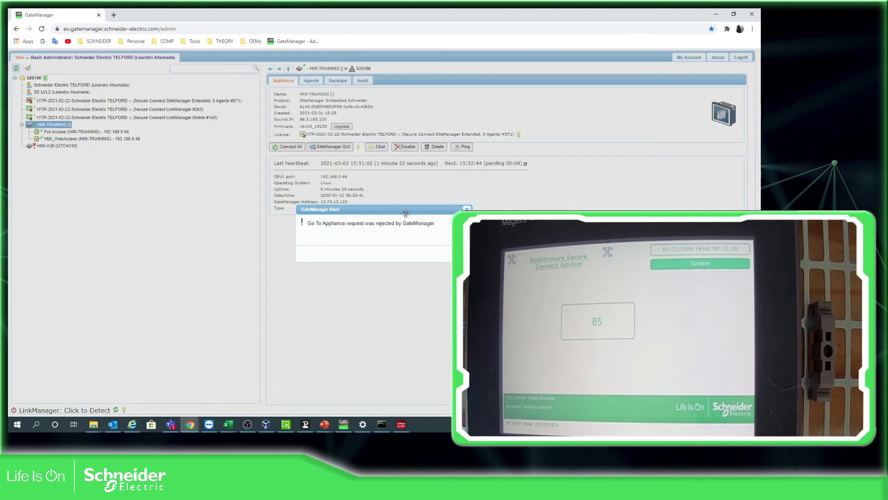
{"action": "left_click", "coordinate": [421, 252]}
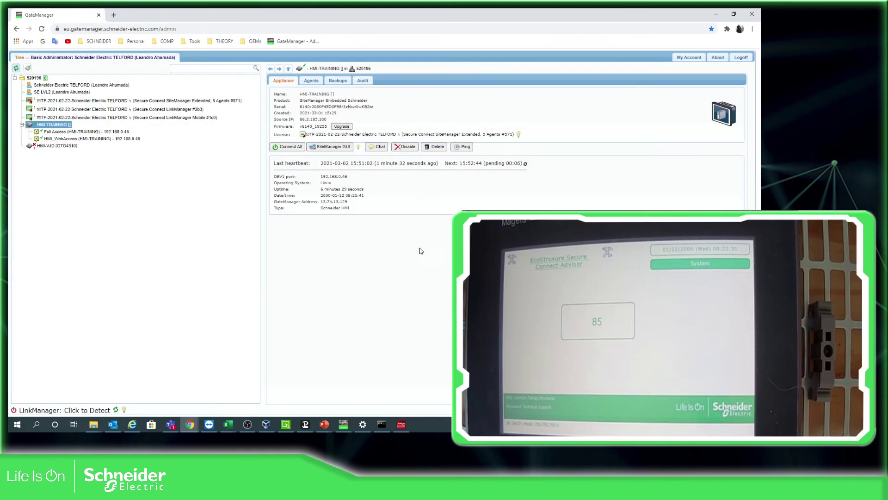
Detect LinkManager again, refresh the GateManager tree, and select the HMI-TRAINING appliance
{"action": "left_click", "coordinate": [108, 410]}
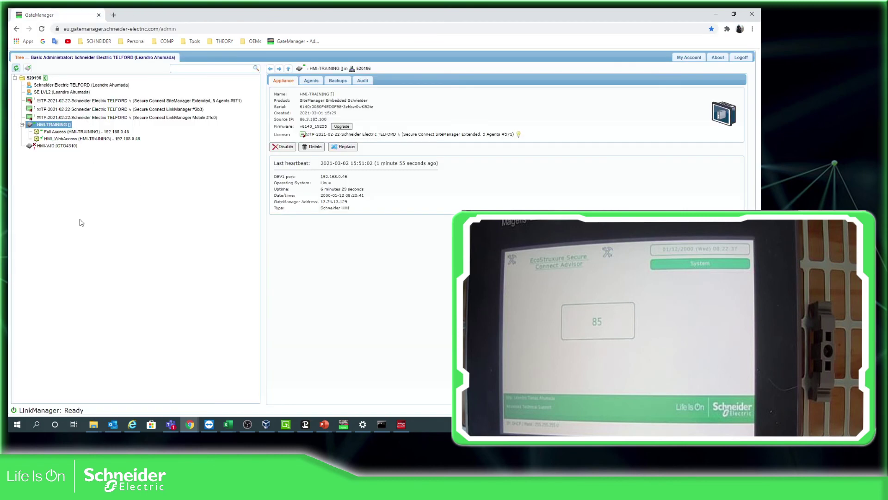
{"action": "double_click", "coordinate": [52, 126]}
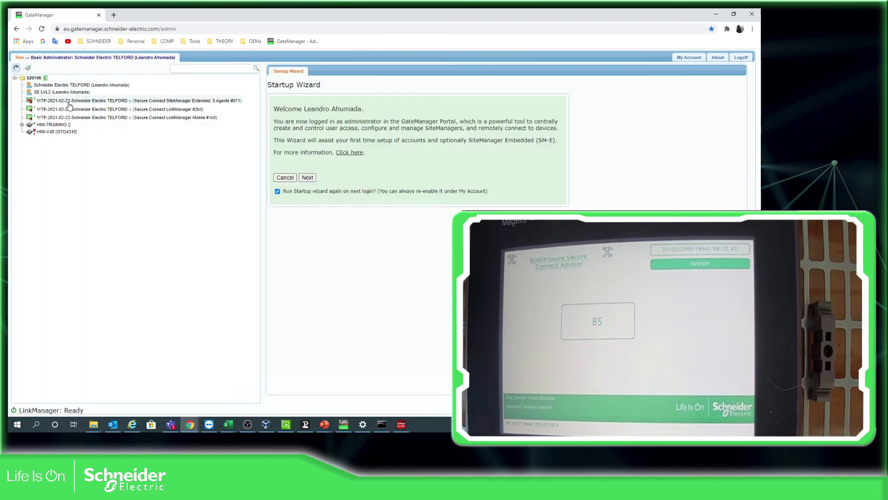
{"action": "left_click", "coordinate": [22, 124]}
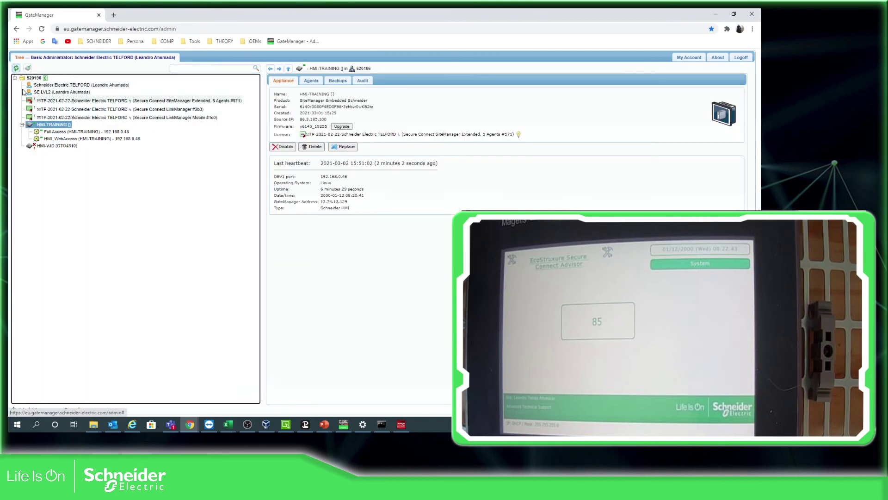
{"action": "left_click", "coordinate": [17, 67]}
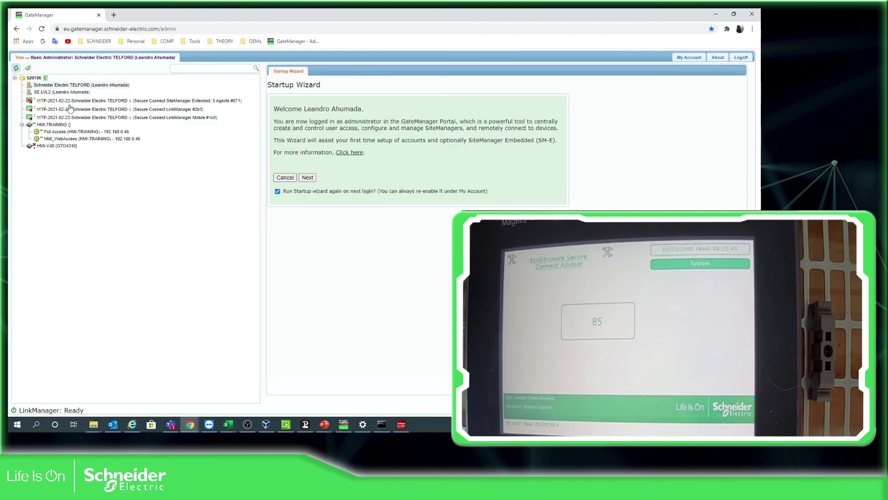
{"action": "left_click", "coordinate": [17, 68]}
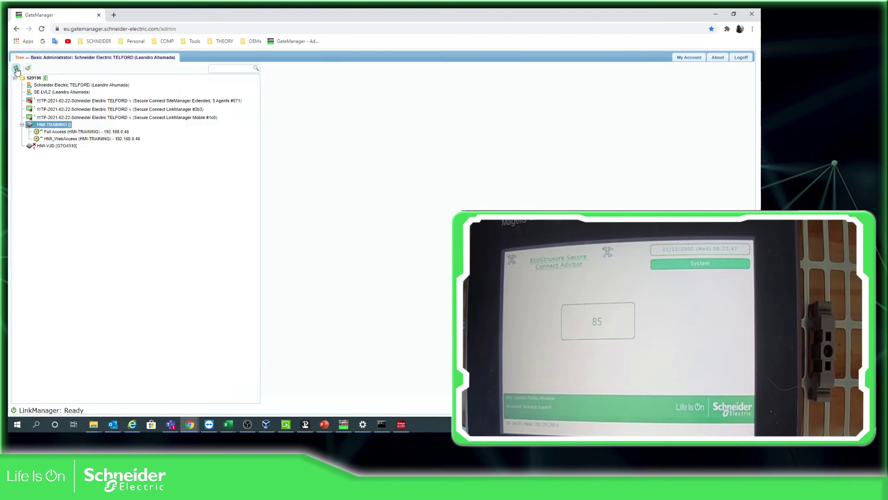
{"action": "left_click", "coordinate": [16, 69]}
{"action": "left_click", "coordinate": [48, 123]}
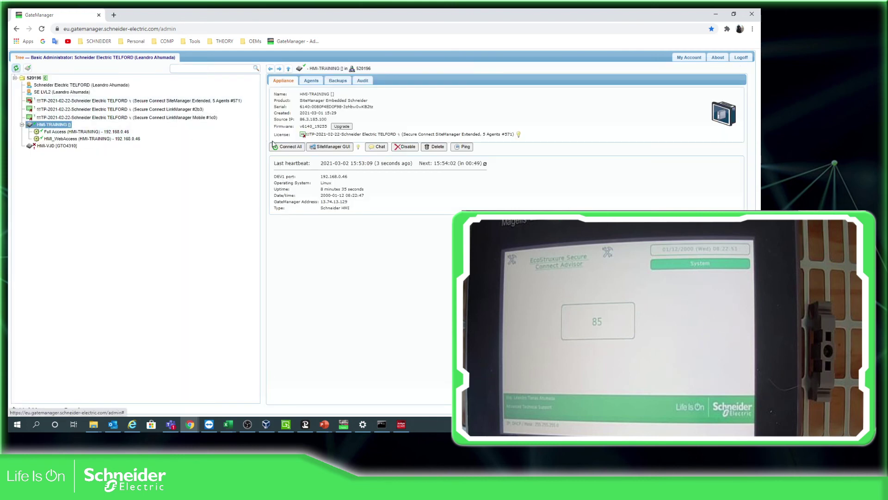
Open HMI-TRAINING's SiteManager GUI and remove the existing HMI_WebAccess agent from its agent list
{"action": "left_click", "coordinate": [320, 148]}
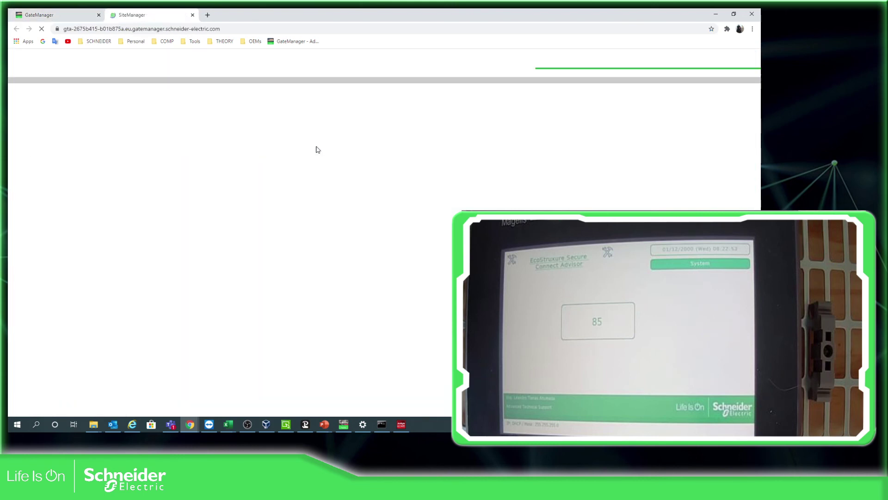
{"action": "left_click", "coordinate": [468, 132]}
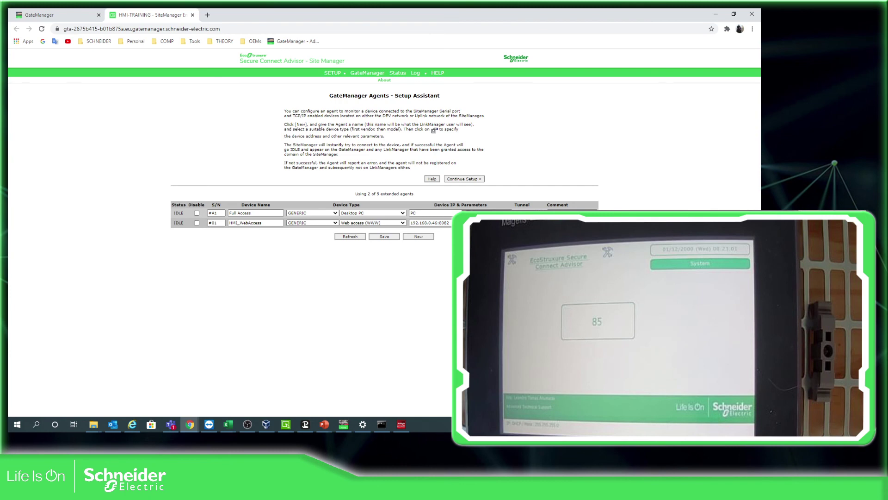
{"action": "left_click", "coordinate": [427, 75]}
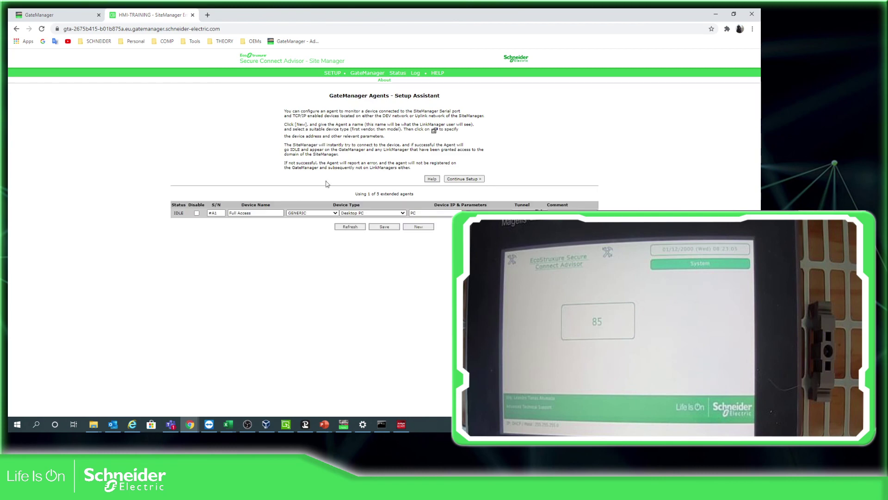
Add a new agent in the SiteManager setup assistant and name it HMI_WebAccess
{"action": "left_click", "coordinate": [419, 227]}
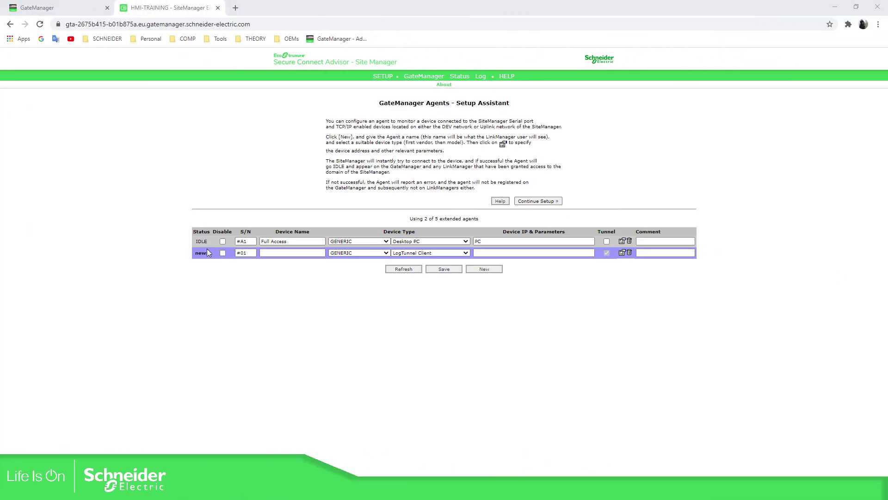
{"action": "left_click", "coordinate": [306, 253]}
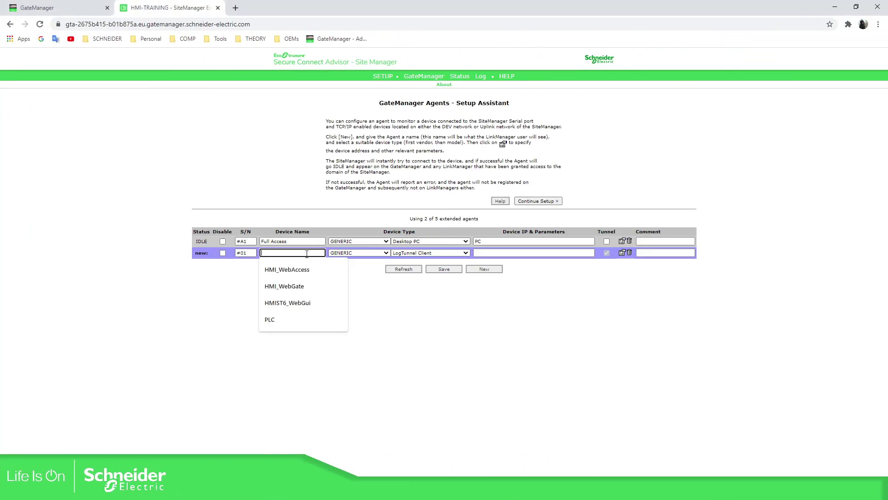
{"action": "type", "text": "HMI_We"}
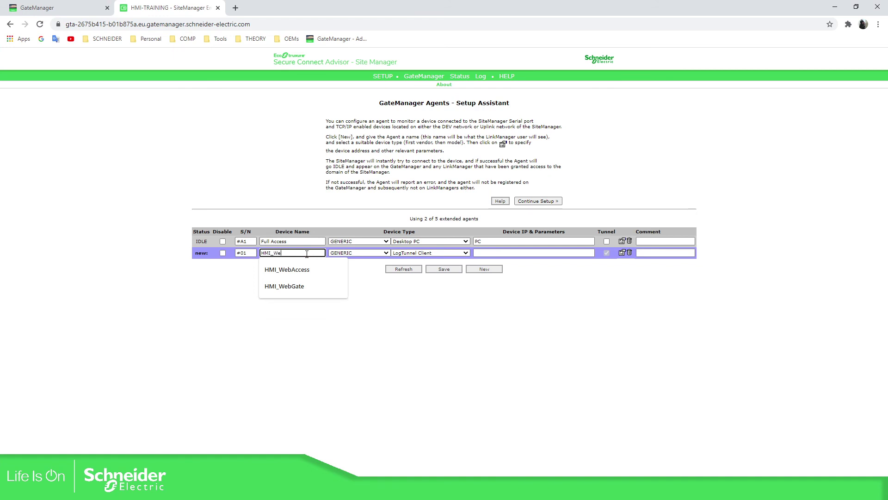
{"action": "type", "text": "bAccess"}
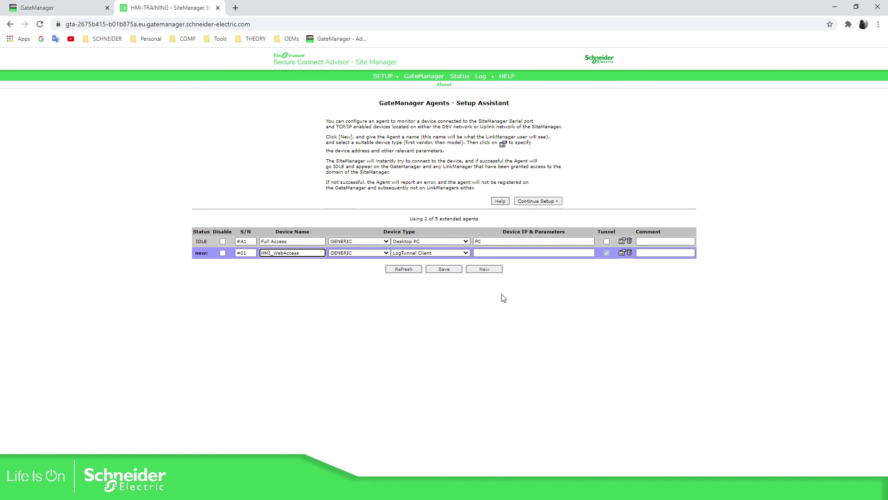
{"action": "key", "text": "Tab"}
Set the new agent's device type to Web access (WWW) and address to 192.168.0.46:8082, then save it and refresh its status
{"action": "left_click", "coordinate": [443, 253]}
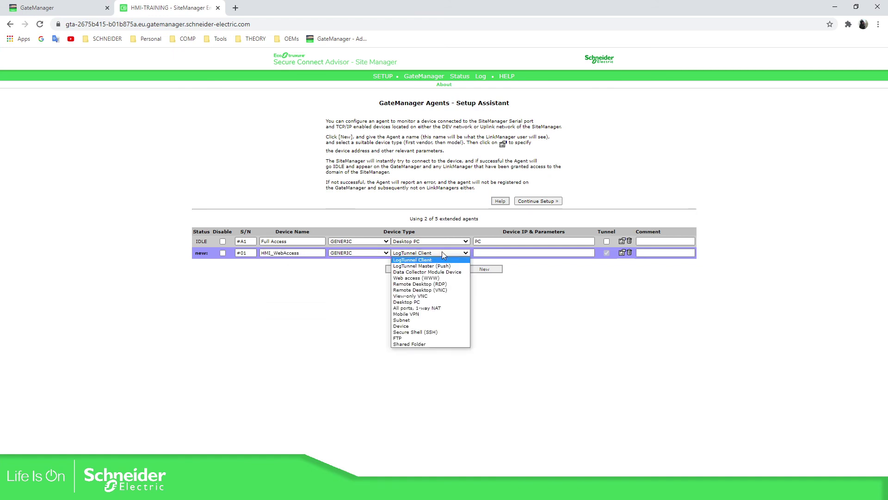
{"action": "left_click", "coordinate": [436, 280]}
{"action": "left_click", "coordinate": [500, 254]}
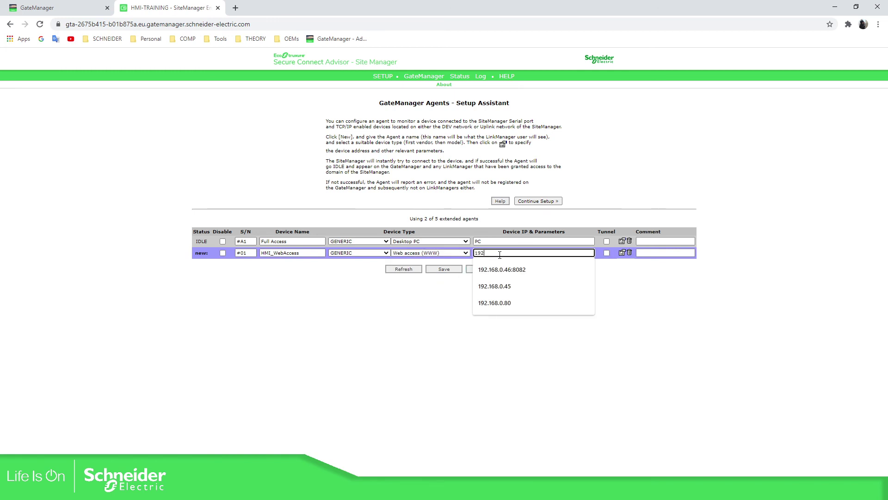
{"action": "type", "text": "192"}
{"action": "left_click", "coordinate": [499, 269]}
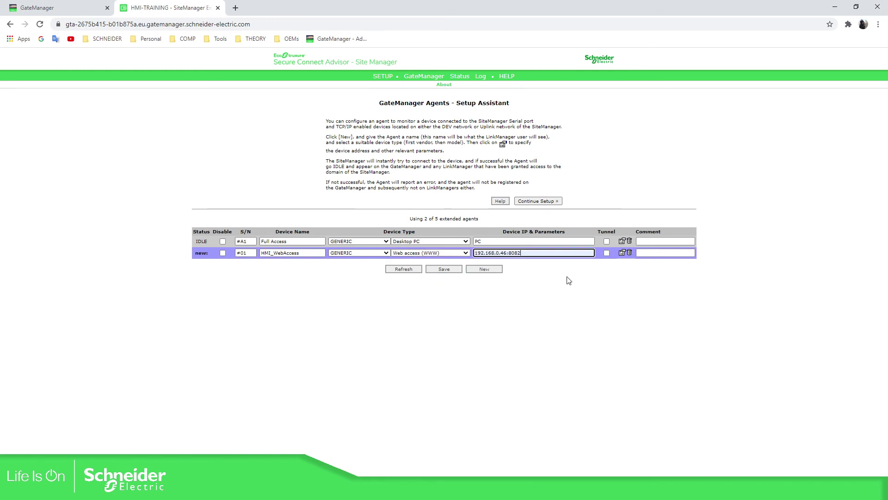
{"action": "left_click", "coordinate": [440, 272]}
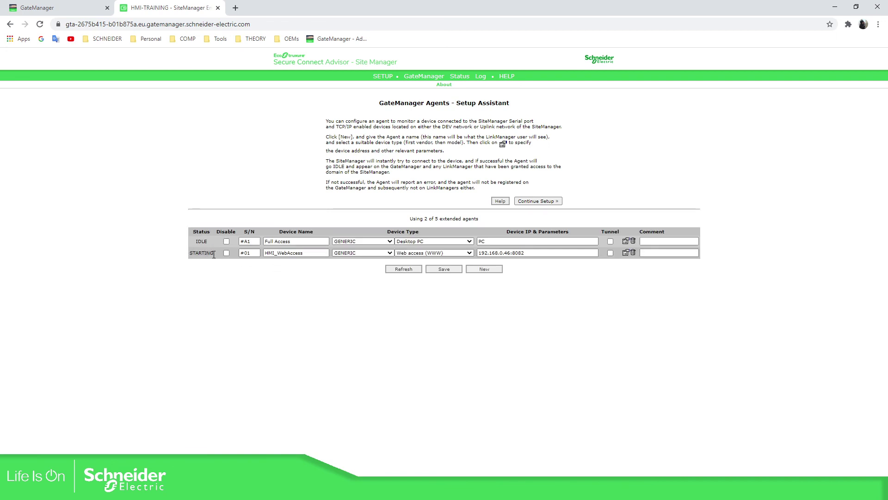
{"action": "left_click_drag", "start_coordinate": [214, 254], "coordinate": [191, 254]}
{"action": "left_click", "coordinate": [404, 269]}
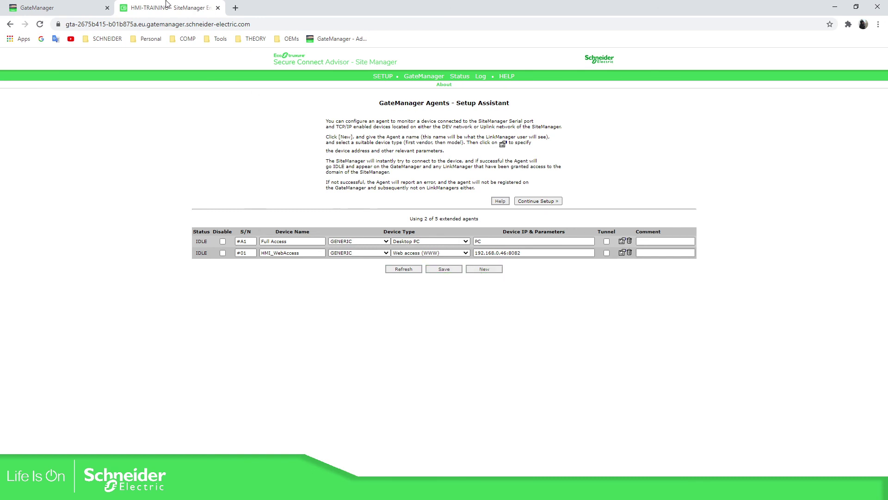
Close SiteManager, refresh the GateManager tree, connect to the HMI_WebAccess agent and open its web page
{"action": "left_click", "coordinate": [218, 7]}
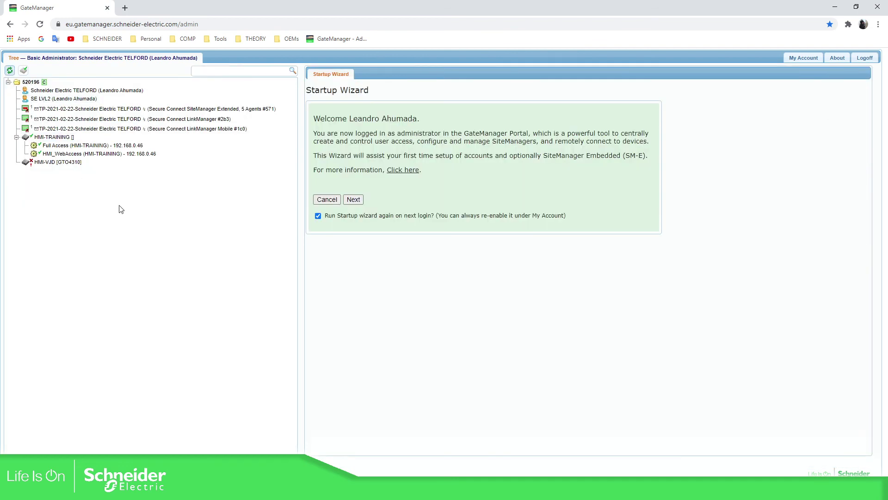
{"action": "left_click", "coordinate": [11, 70]}
{"action": "left_click", "coordinate": [113, 154]}
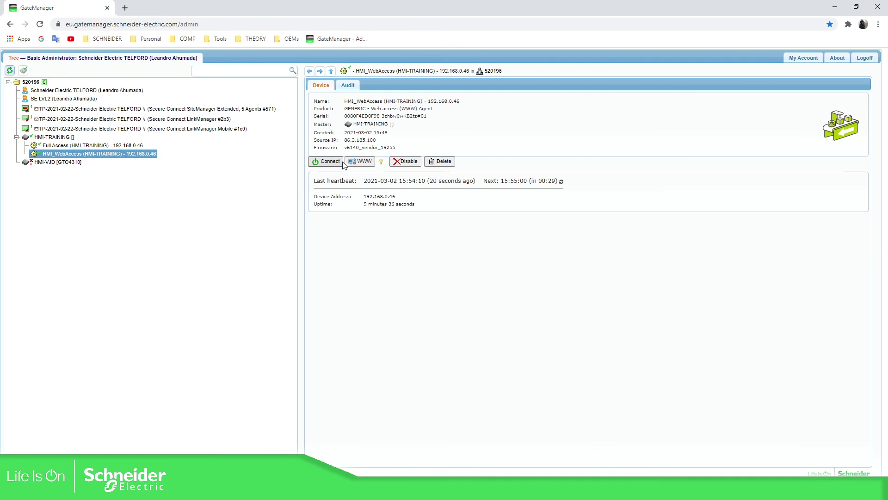
{"action": "left_click", "coordinate": [328, 163]}
{"action": "left_click", "coordinate": [368, 162]}
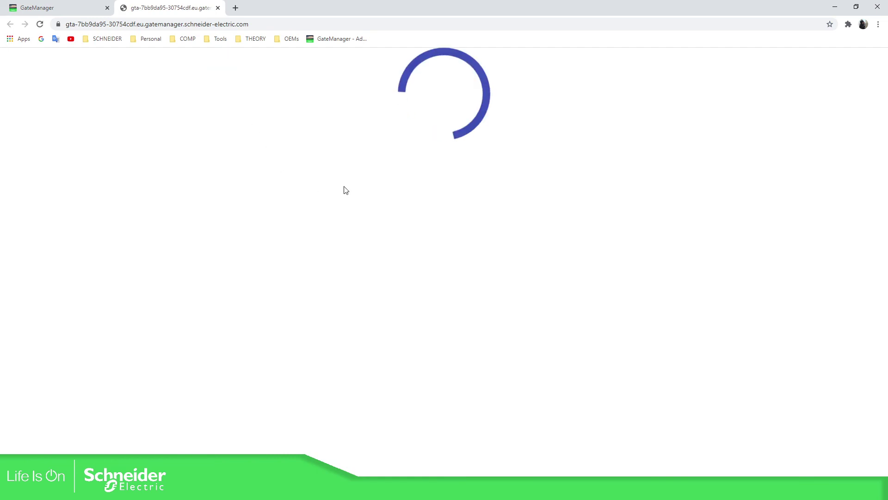
Close the agent's web page and switch to the PowerPoint slide show with the Secure Connect Advisor example diagram
{"action": "left_click", "coordinate": [218, 8]}
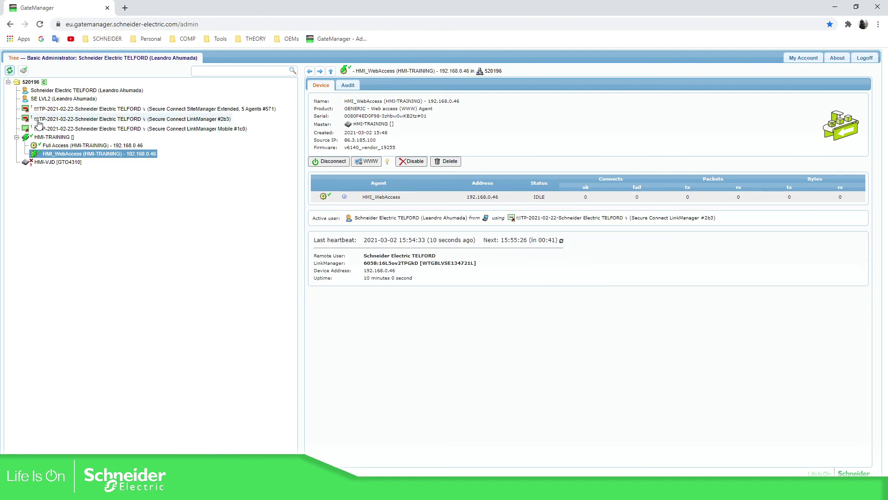
{"action": "mouse_move", "coordinate": [377, 491]}
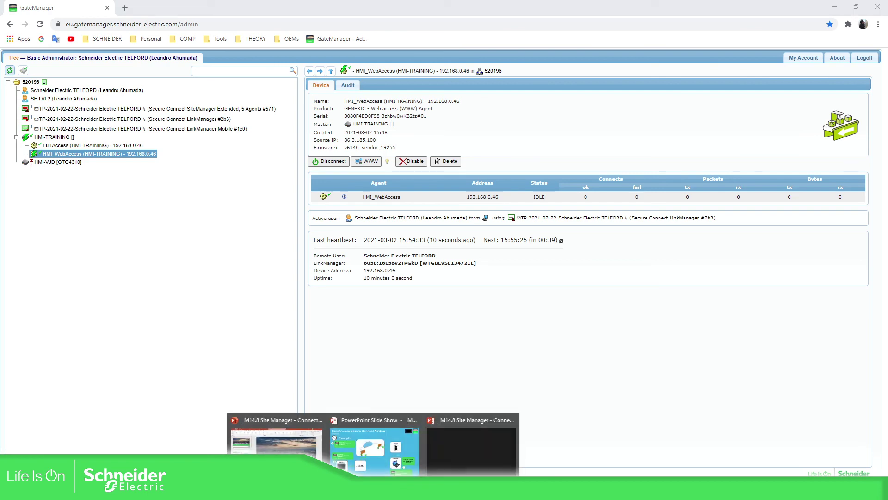
{"action": "left_click", "coordinate": [409, 465]}
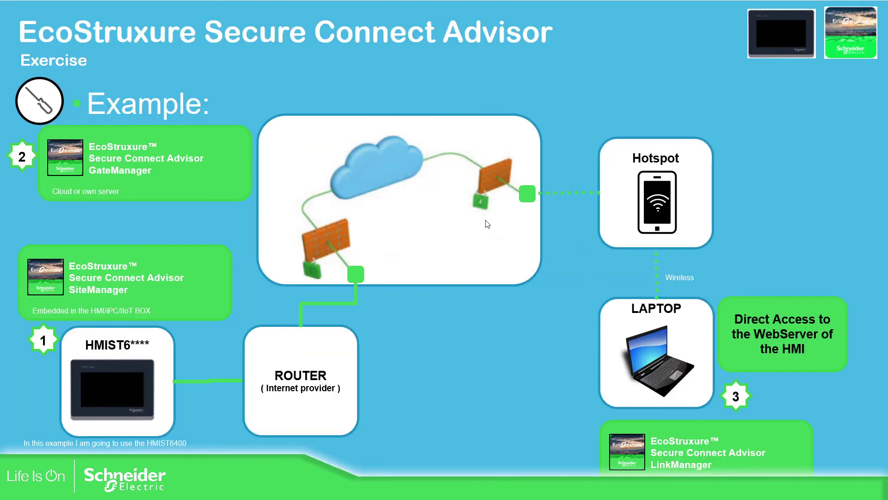